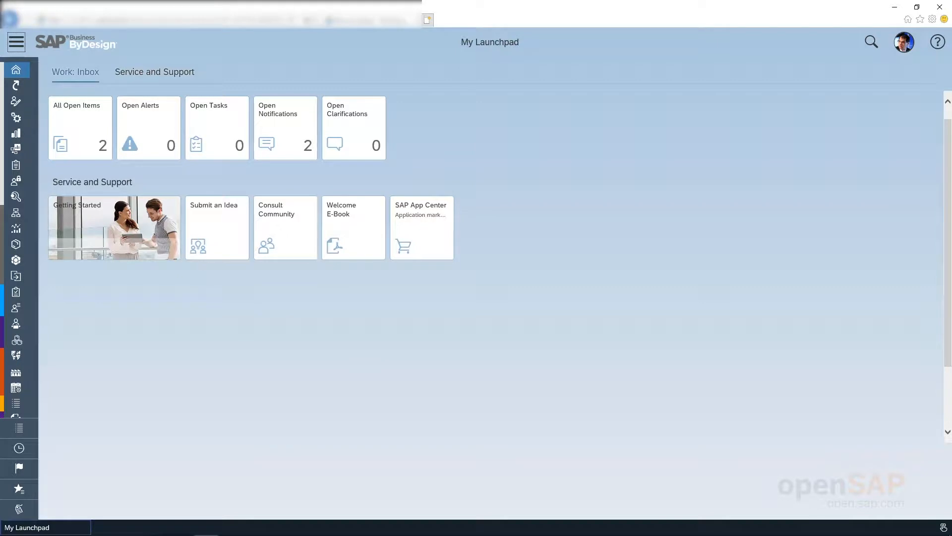
Step: Filter the navigation menu for 'Business Pa' and open Business Partner Data > Service Agents
click(15, 42)
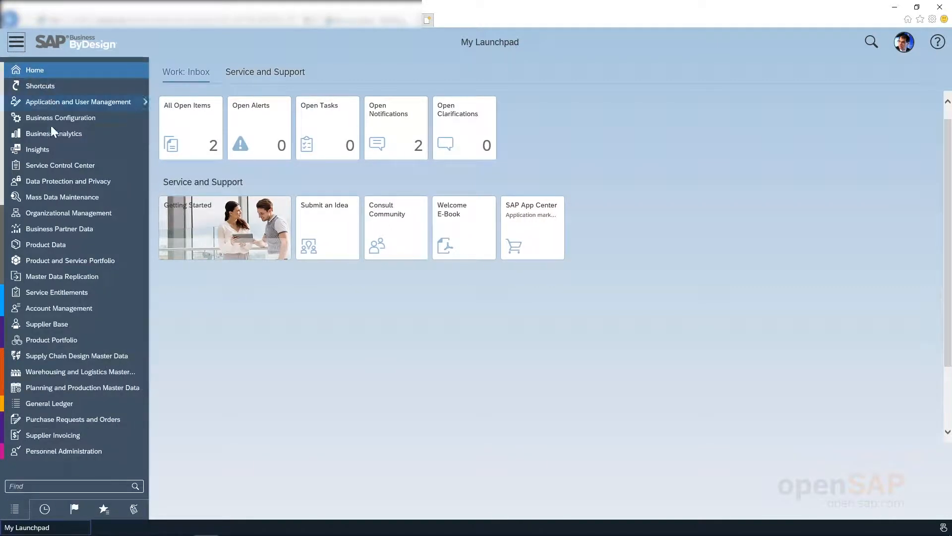
click(51, 483)
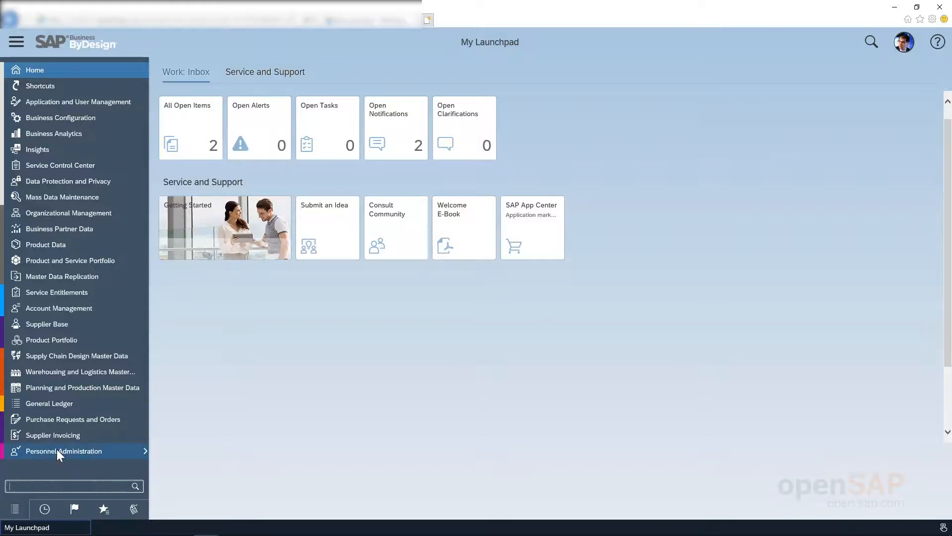
text(Busei)
key(BackSpace)
key(BackSpace)
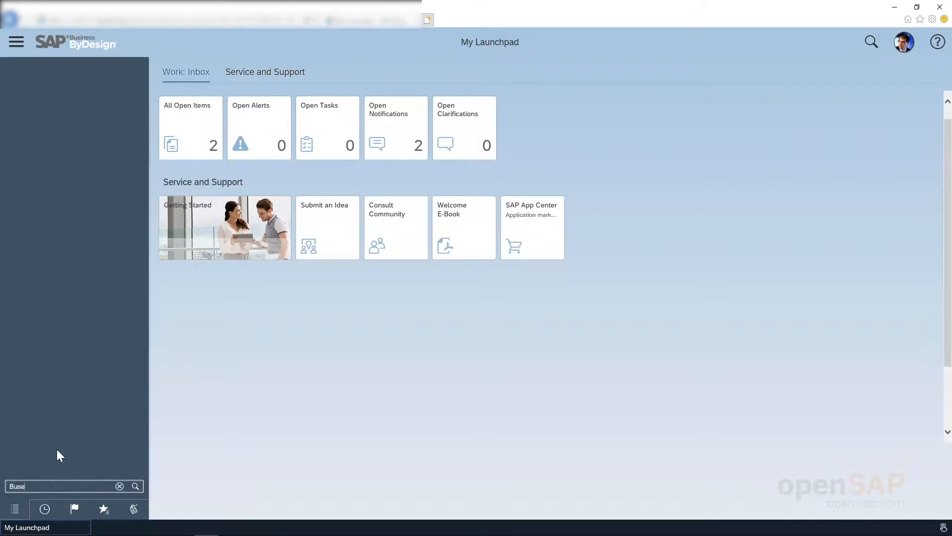
text(iness Pa)
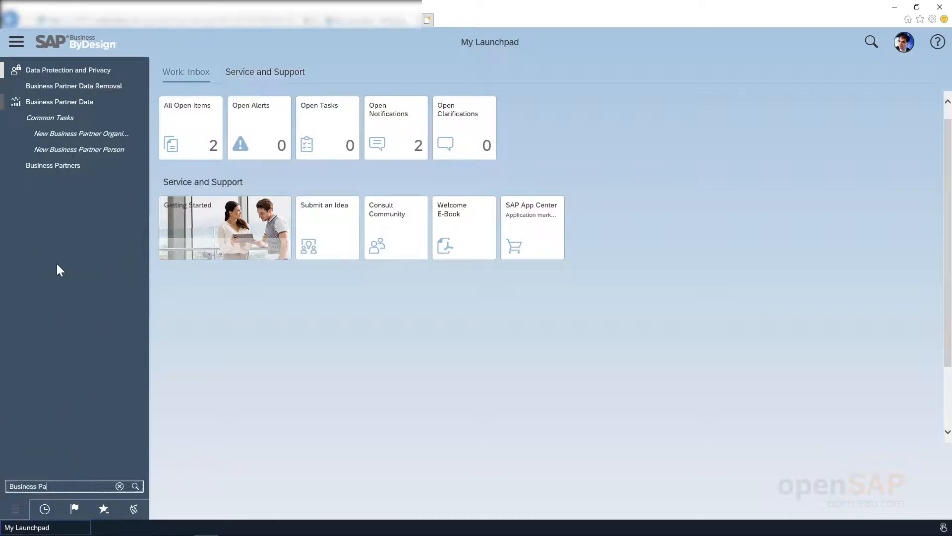
mouse_move(76, 105)
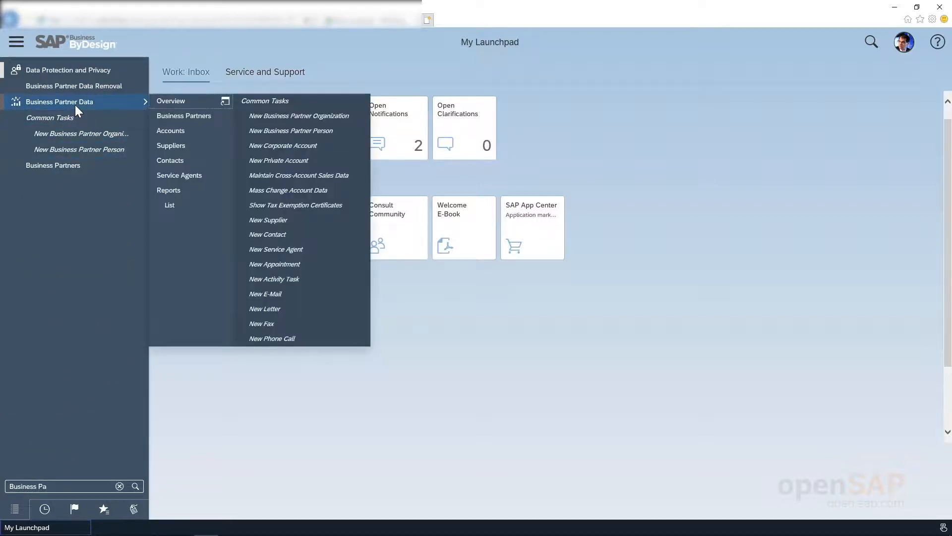
click(180, 175)
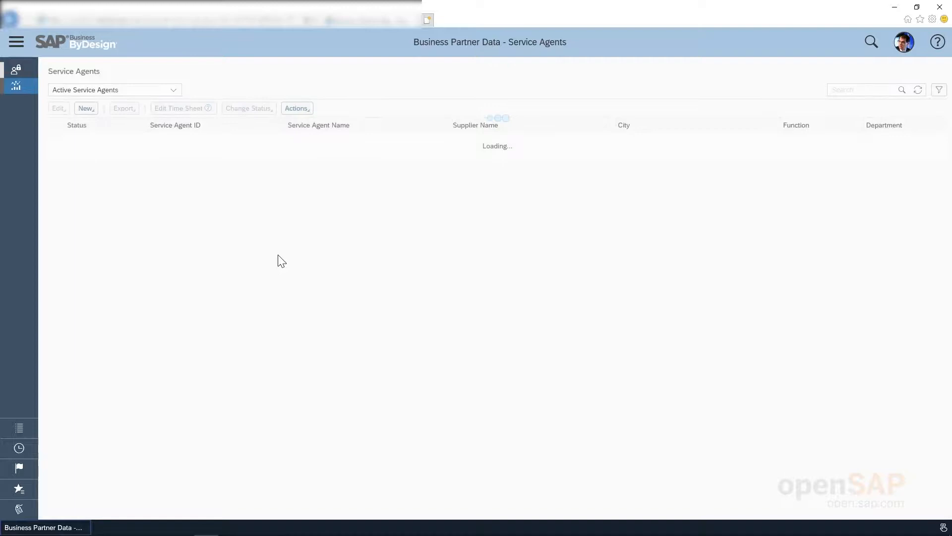
Step: Start a new service agent record with ID EXT0234
click(86, 109)
click(97, 121)
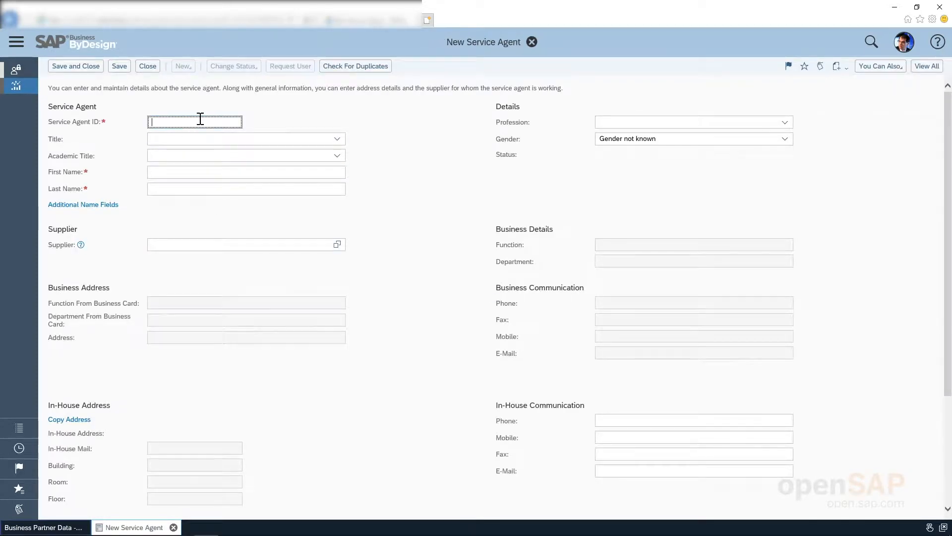
text(EXT)
text(0234)
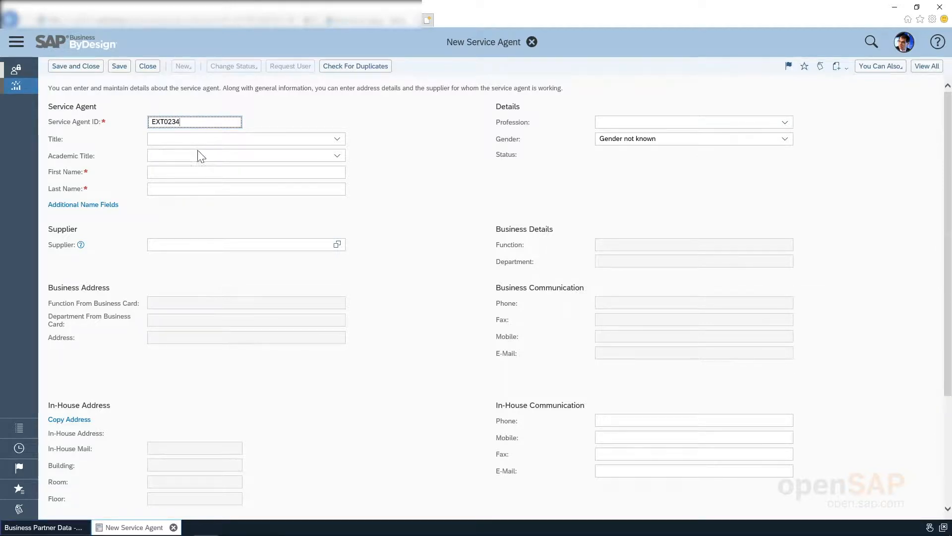
Step: Enter the agent's first and last name, set gender to Male, and save
click(190, 175)
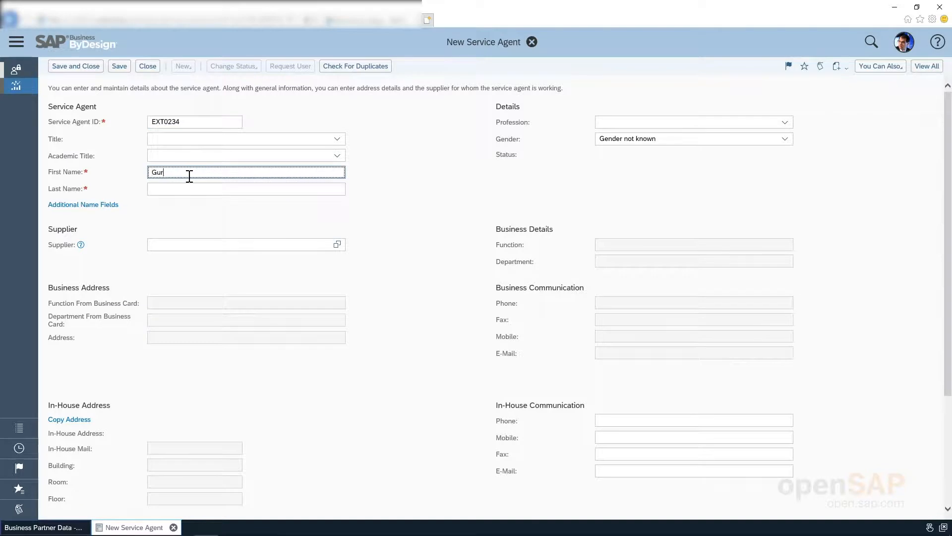
key(Tab)
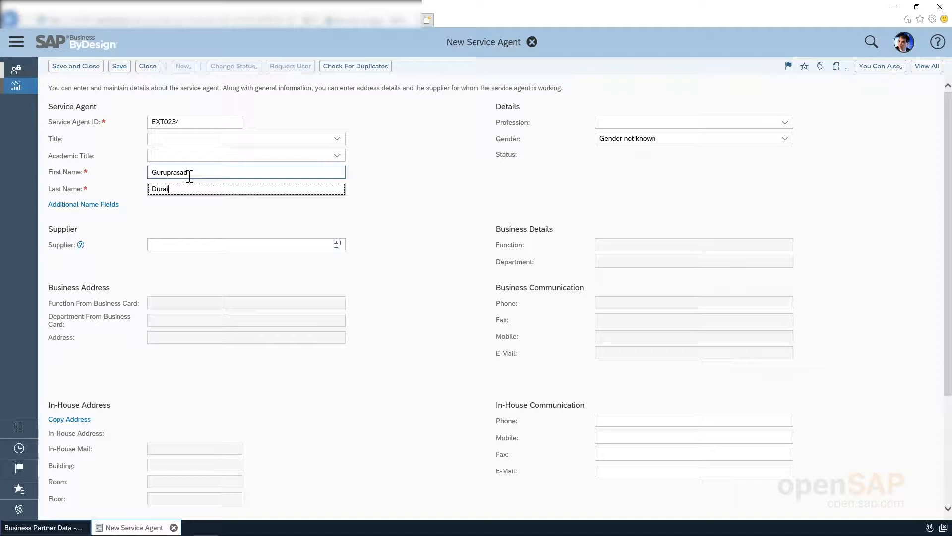
click(783, 139)
click(610, 183)
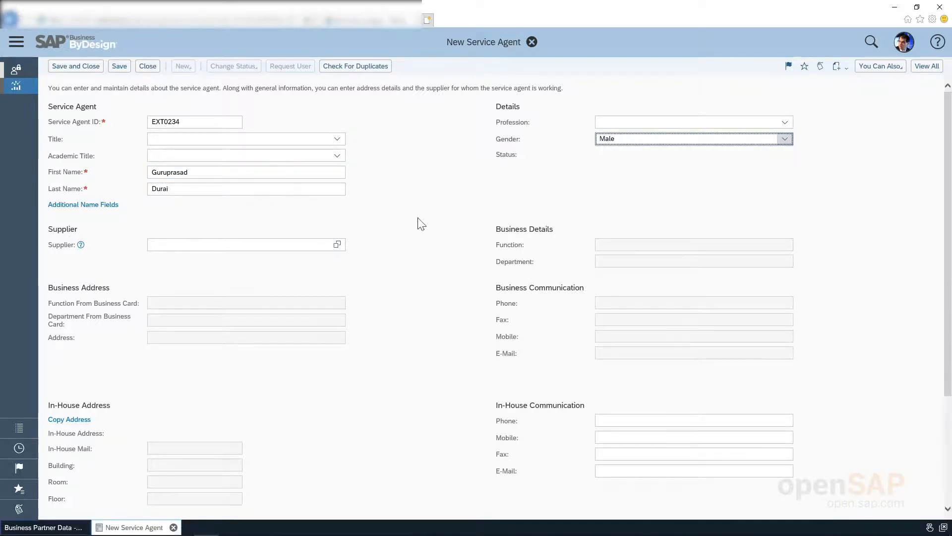
click(119, 70)
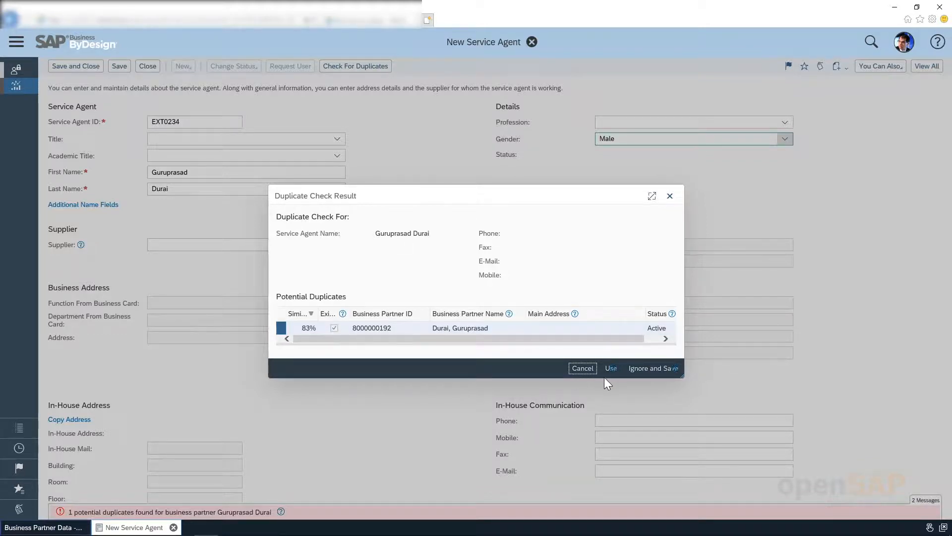
Step: Save agent EXT0234 despite the 83% duplicate match, request its user, and close the form
click(654, 370)
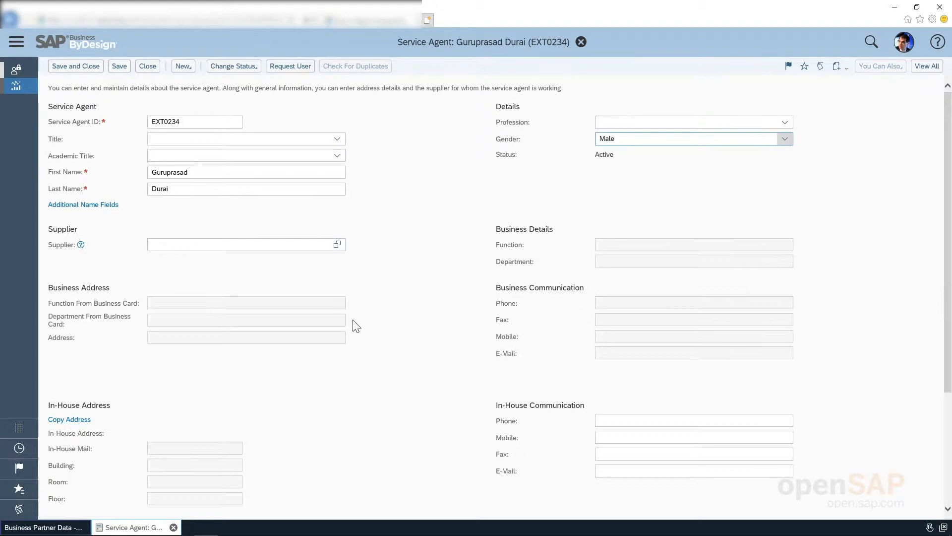
click(285, 70)
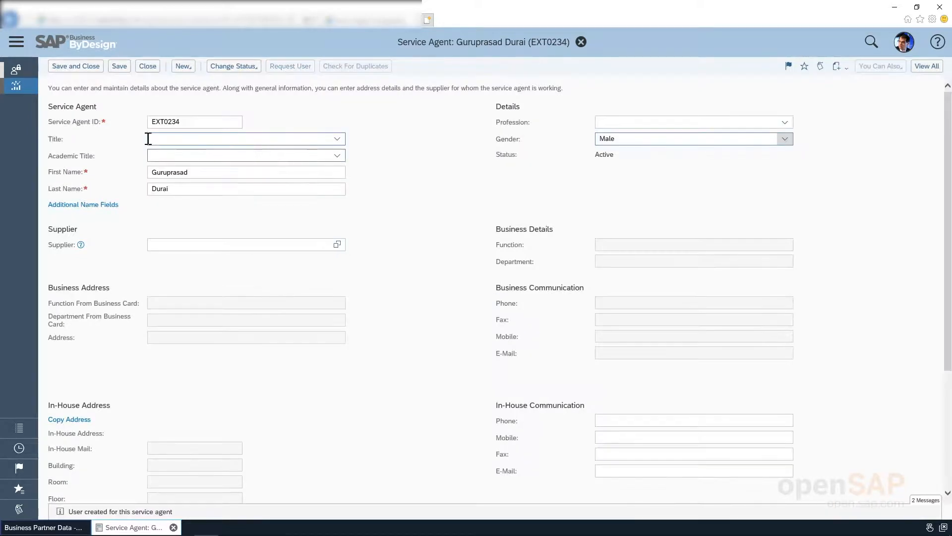
click(90, 69)
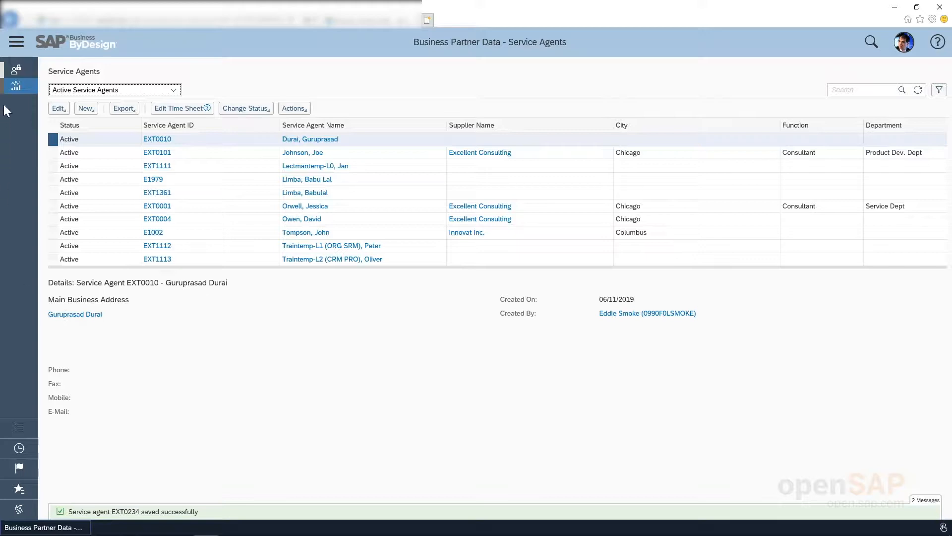
Step: Clear the navigation filter and open Application and User Management > Business Users
click(15, 43)
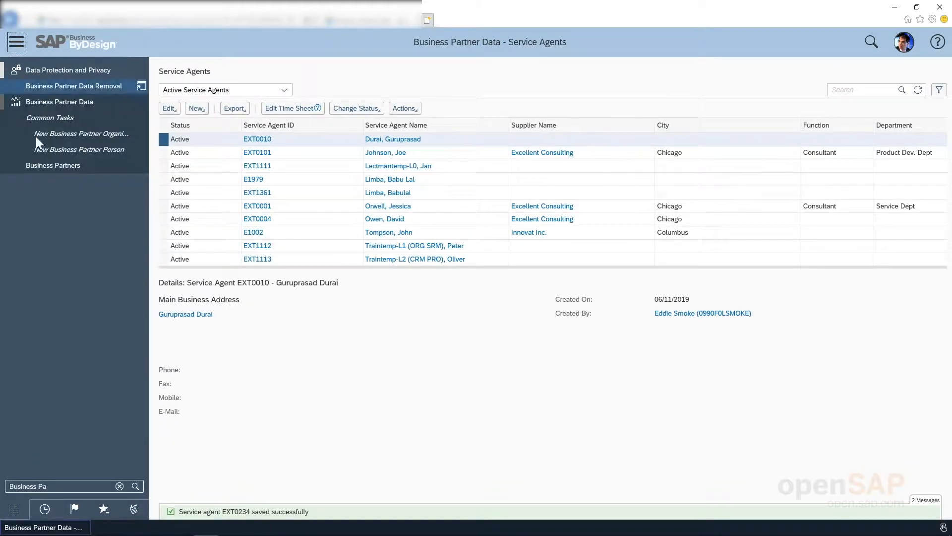
click(118, 480)
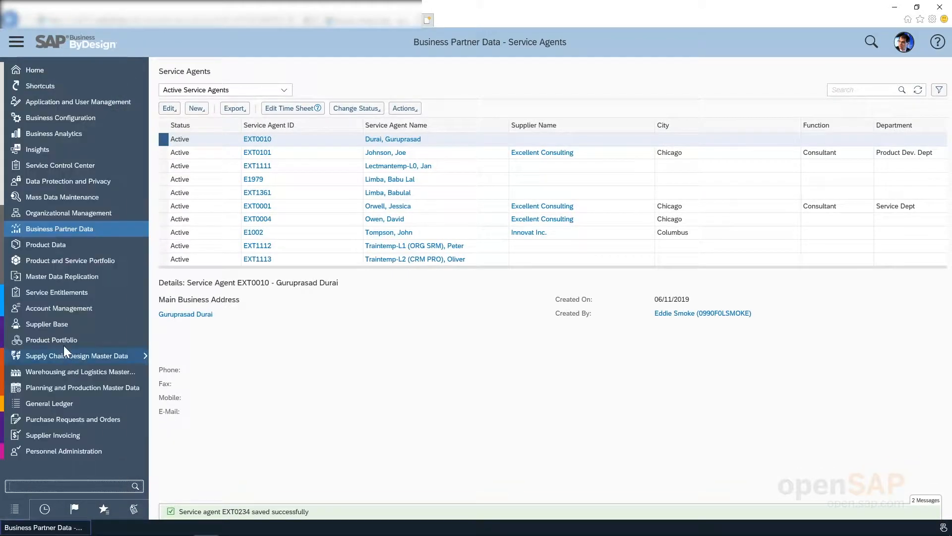
click(93, 99)
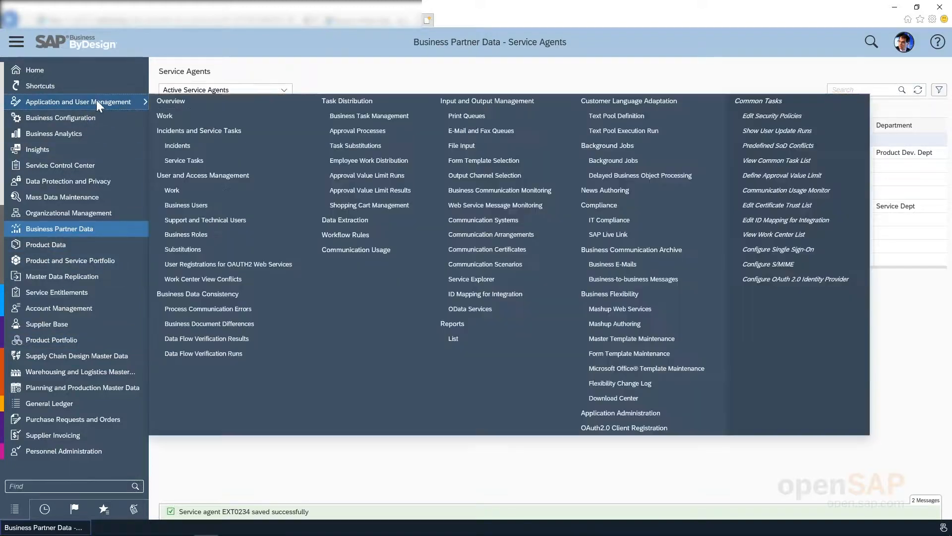
click(186, 206)
click(16, 42)
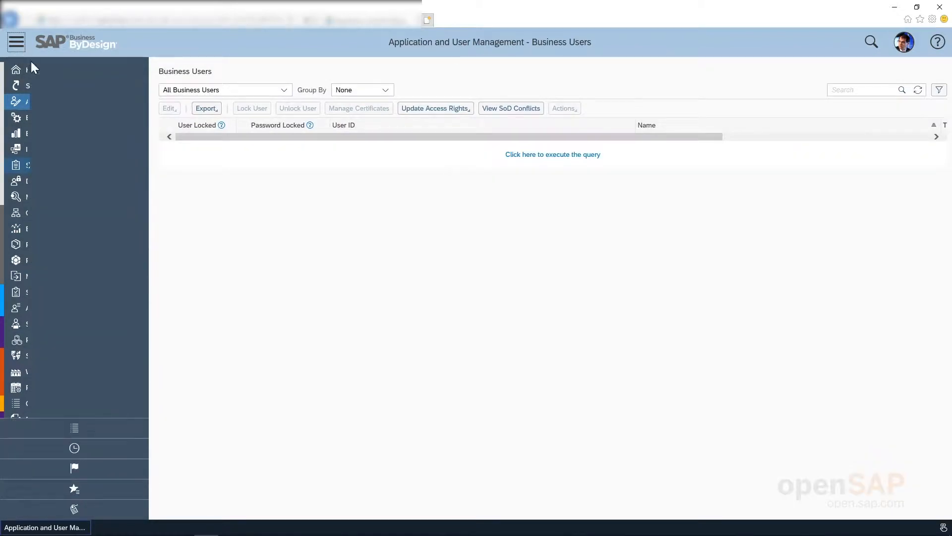
Step: Search business users by ID, then with a wildcard pattern on the agent's name
click(850, 92)
text(E)
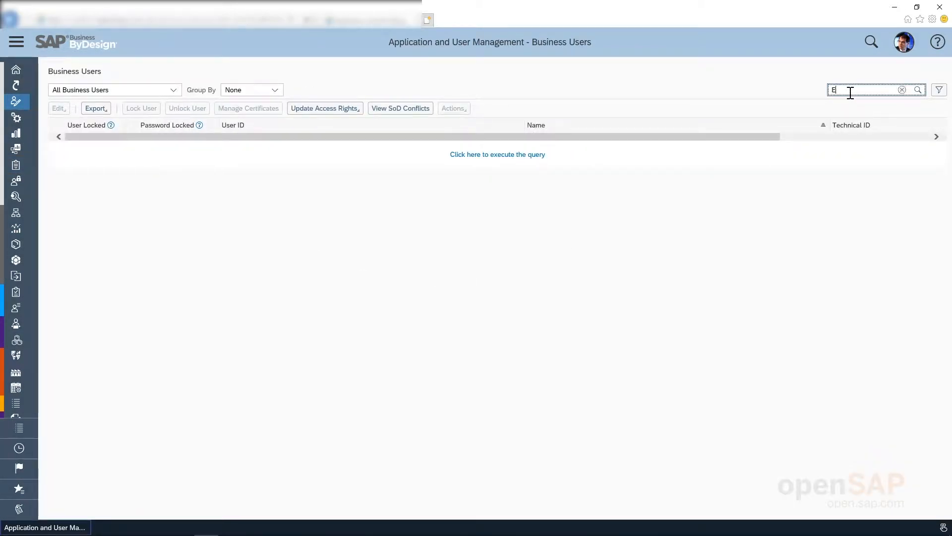
text(XT)
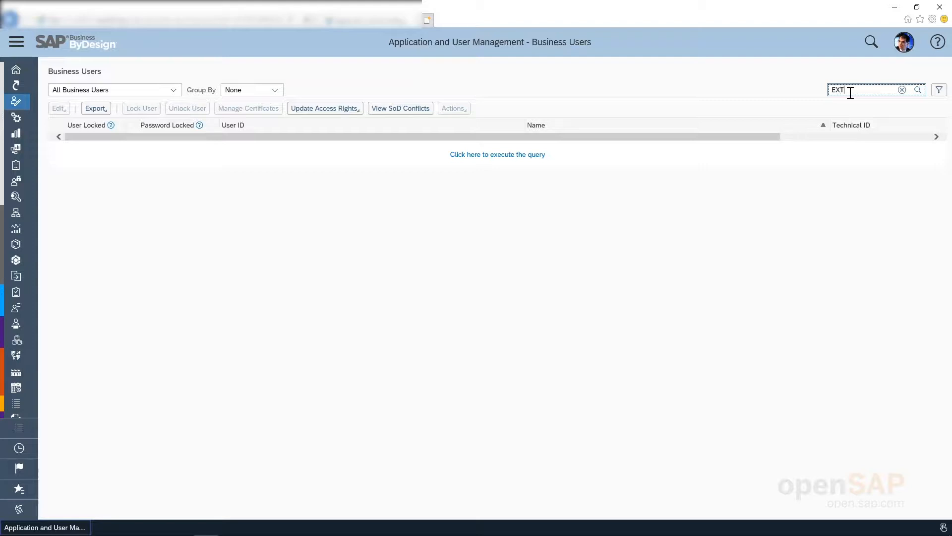
text(0034)
key(Return)
key(BackSpace)
key(BackSpace)
key(BackSpace)
key(BackSpace)
key(BackSpace)
key(BackSpace)
text(*Guru*)
key(Return)
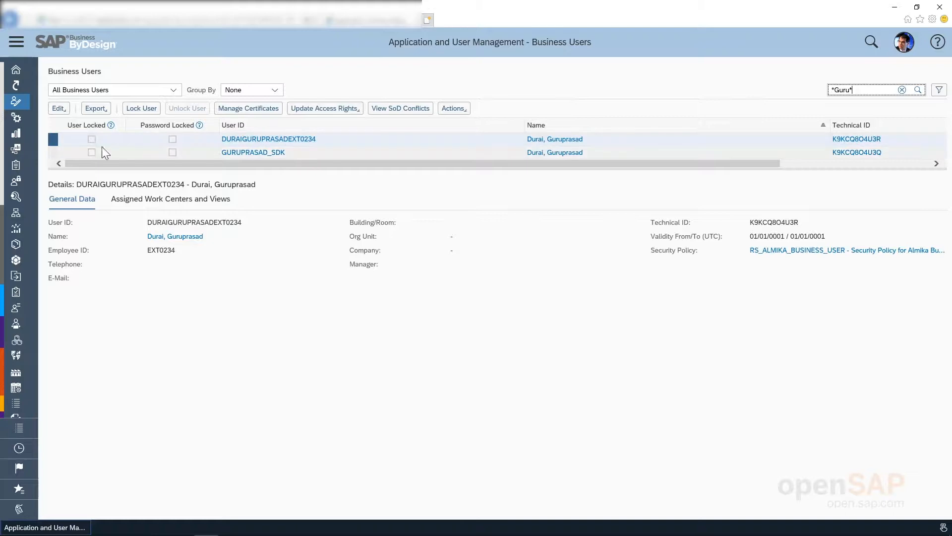
Step: Change the user ID to PDI_GURU, set a new password, save, and open Edit Access Rights
click(57, 109)
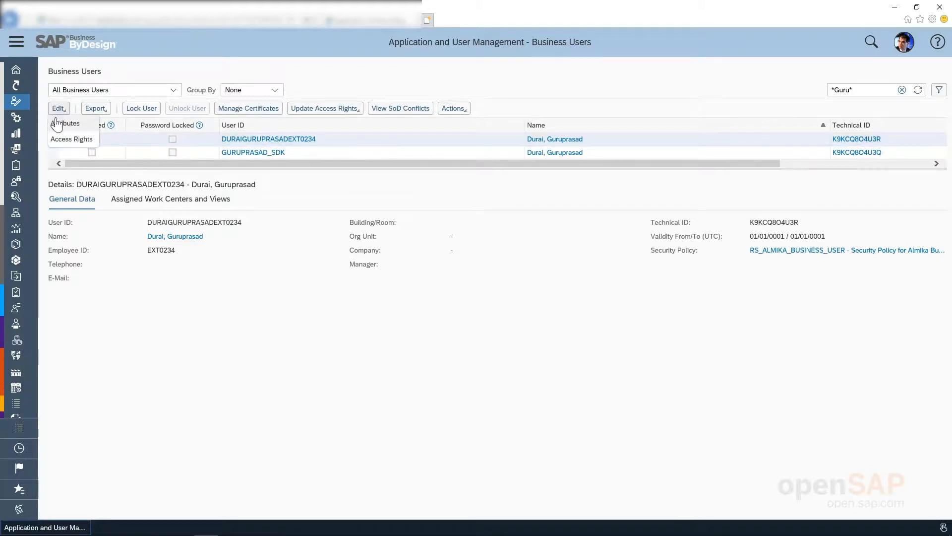
click(59, 124)
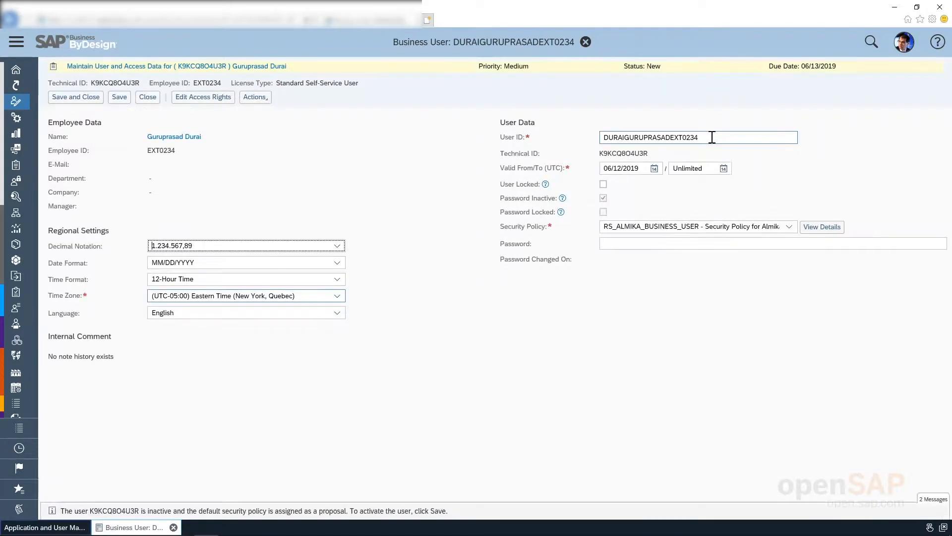
drag(712, 137, 599, 140)
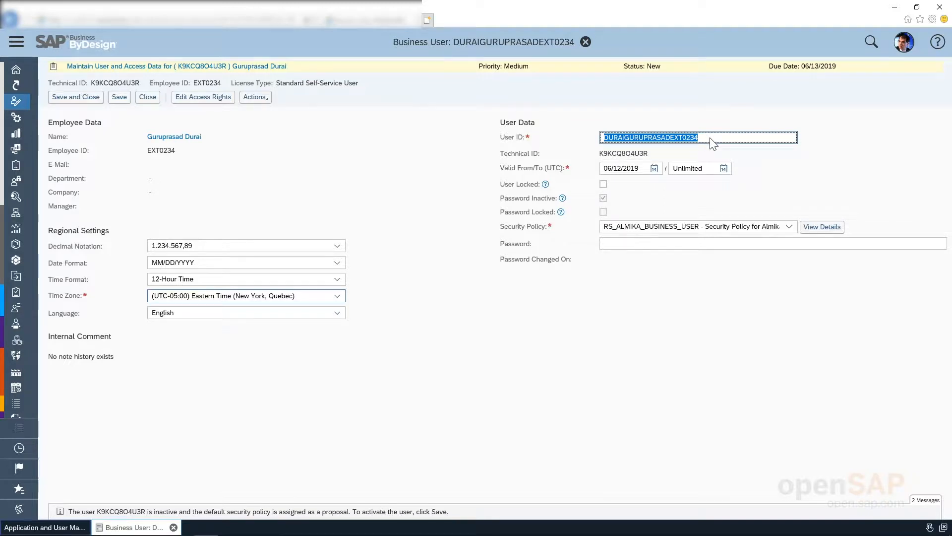
text(P)
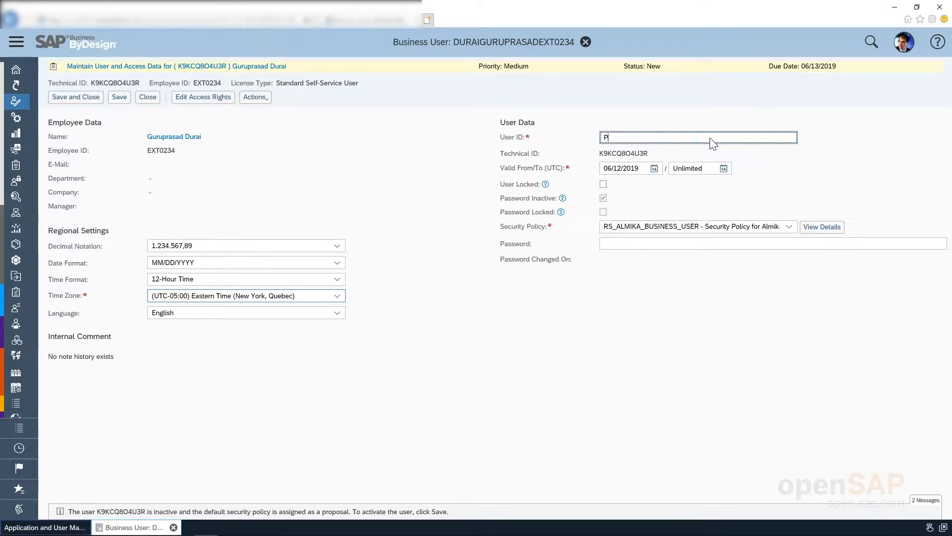
text(DI_GURU)
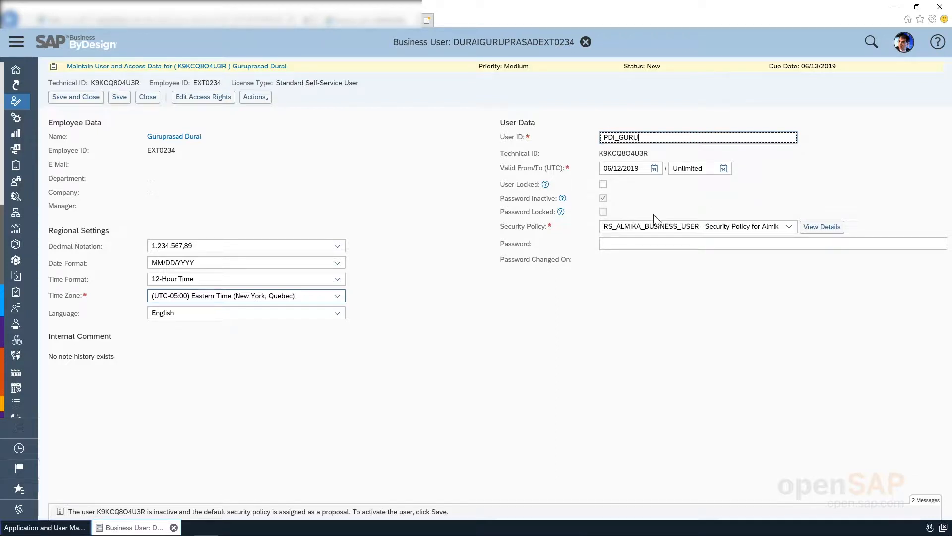
click(635, 245)
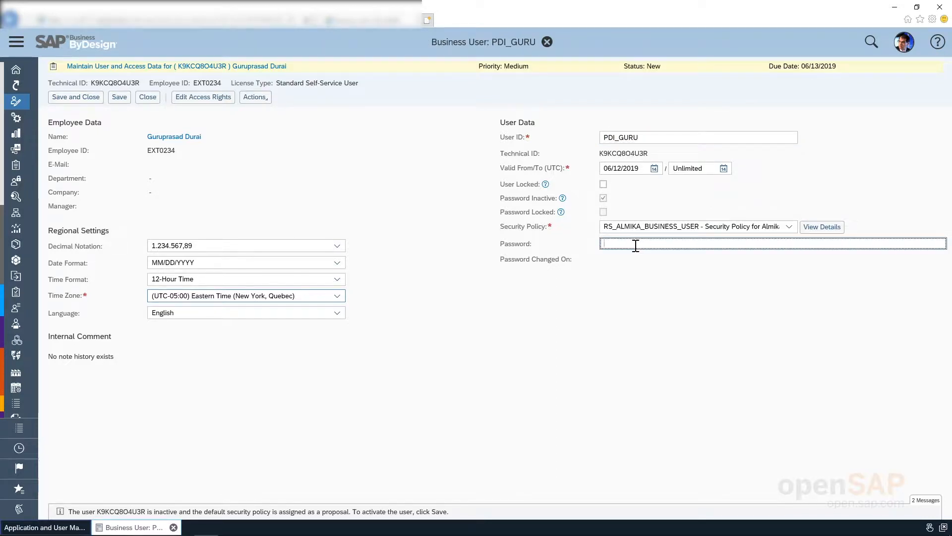
text(••••••••••)
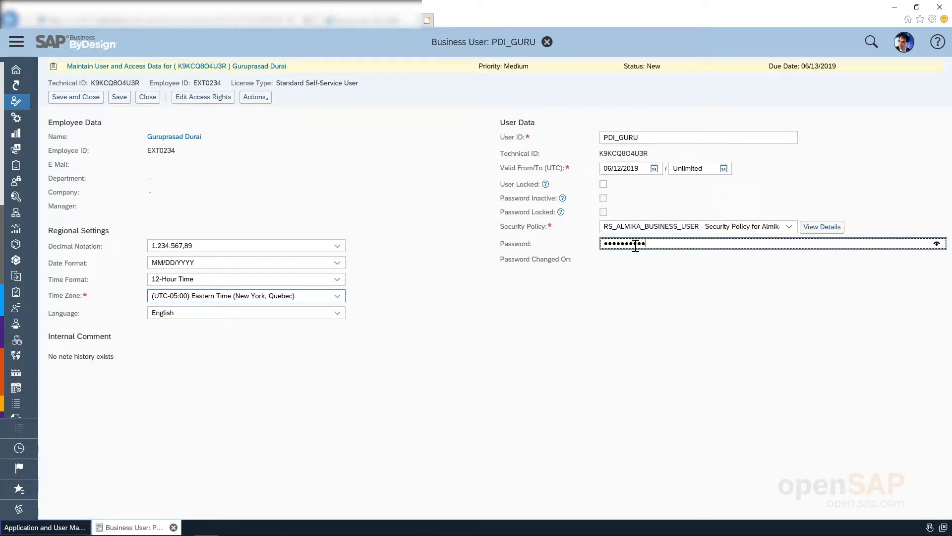
click(119, 98)
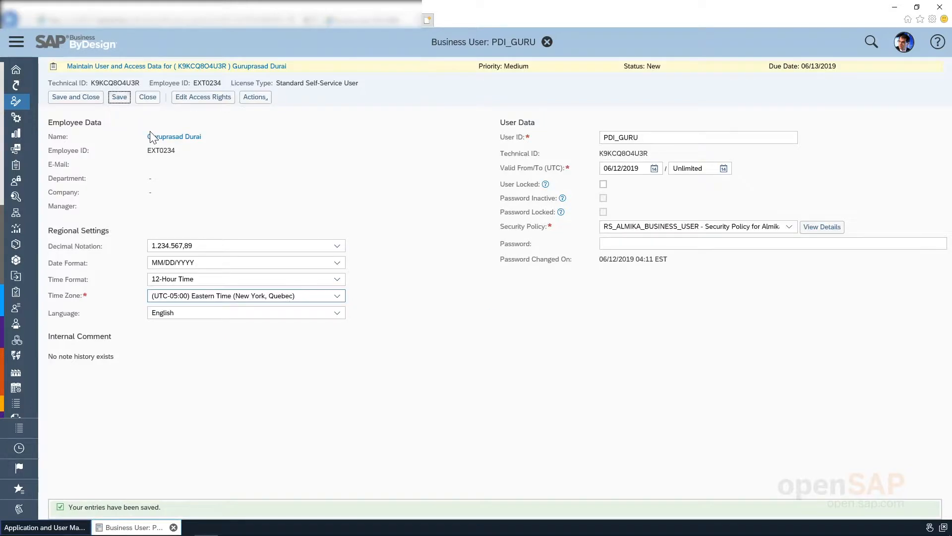
click(188, 98)
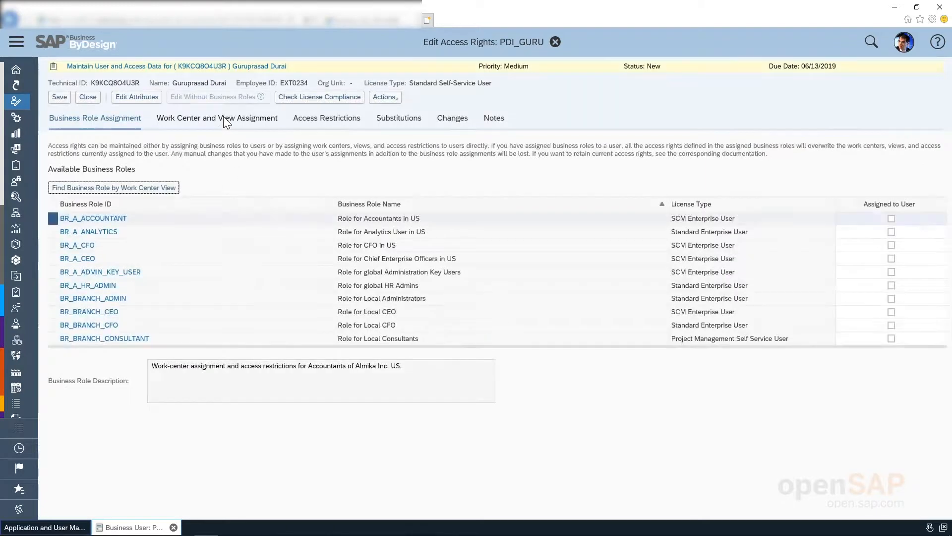
Step: Search work centers for *partner* and locate PDI_PARTNER_DEVELOPMENT with its five views
click(223, 117)
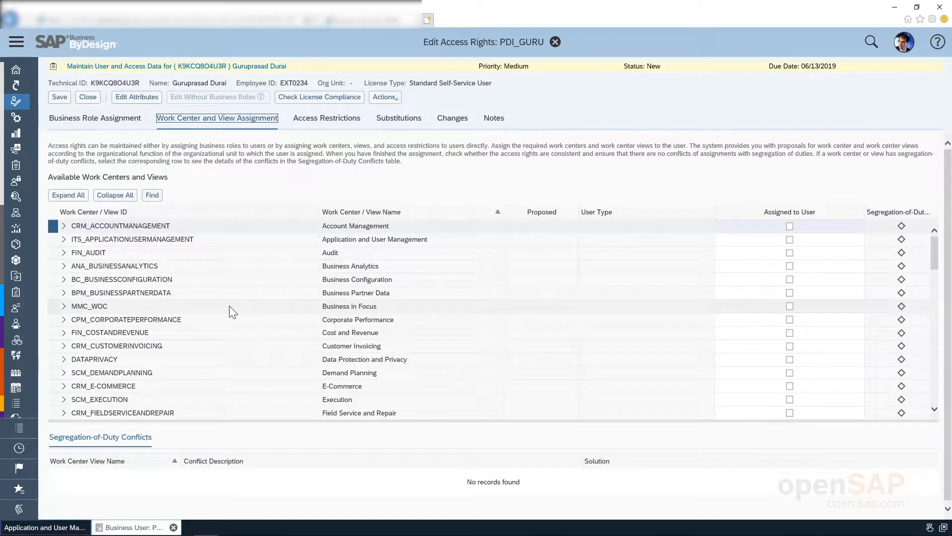
scroll(232, 308, down, 2)
scroll(216, 276, up, 2)
click(152, 195)
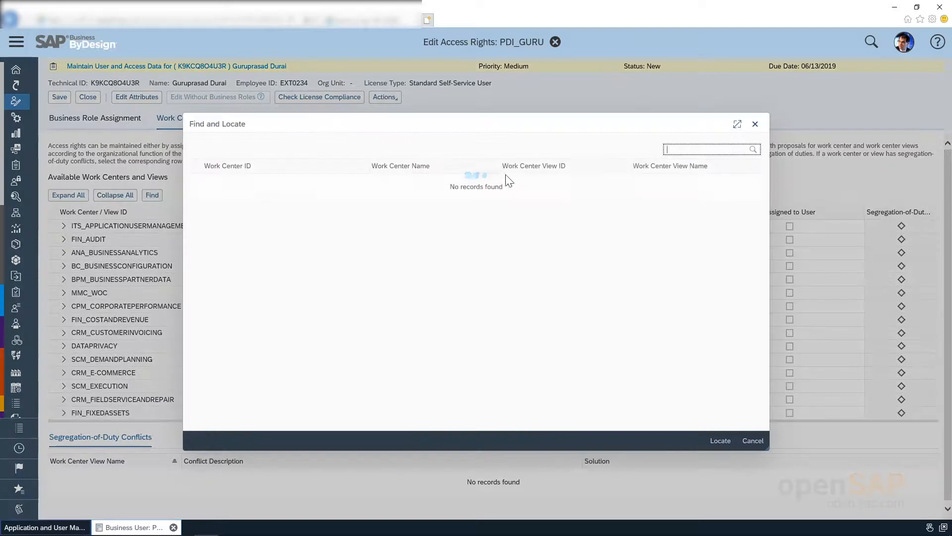
click(677, 150)
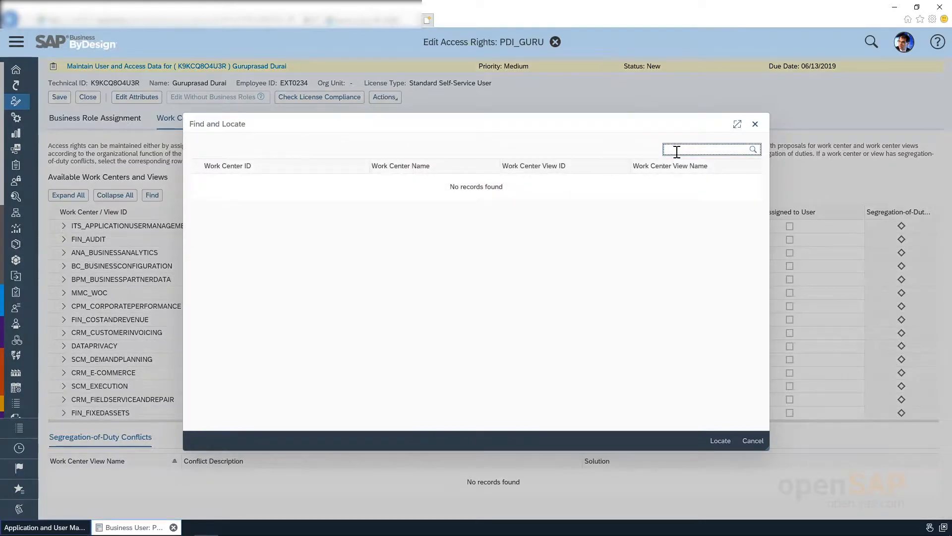
text(*partner*)
key(Return)
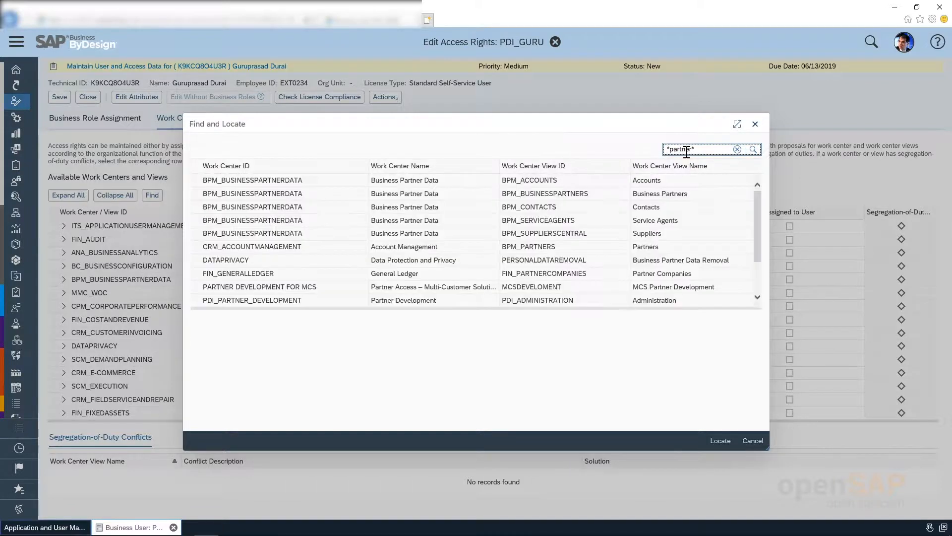
click(697, 302)
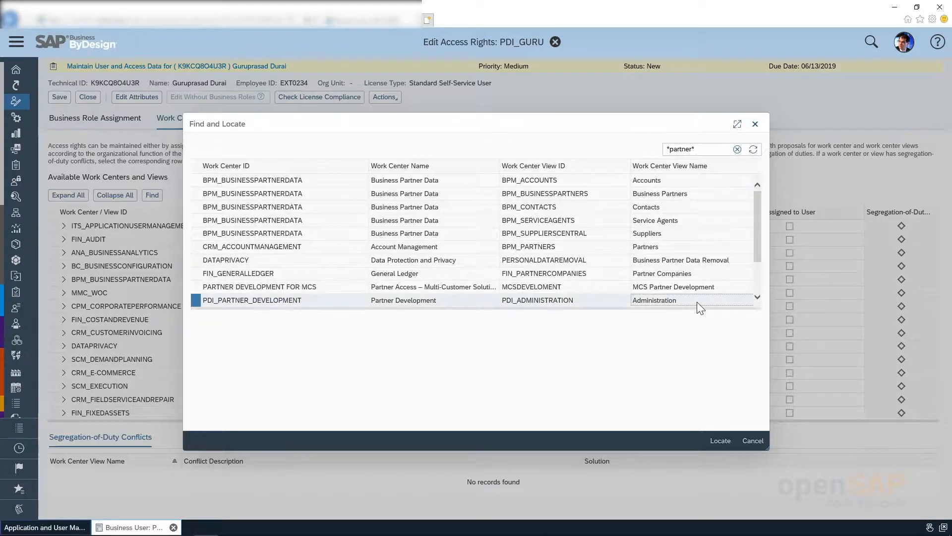
click(716, 442)
scroll(761, 313, down, 2)
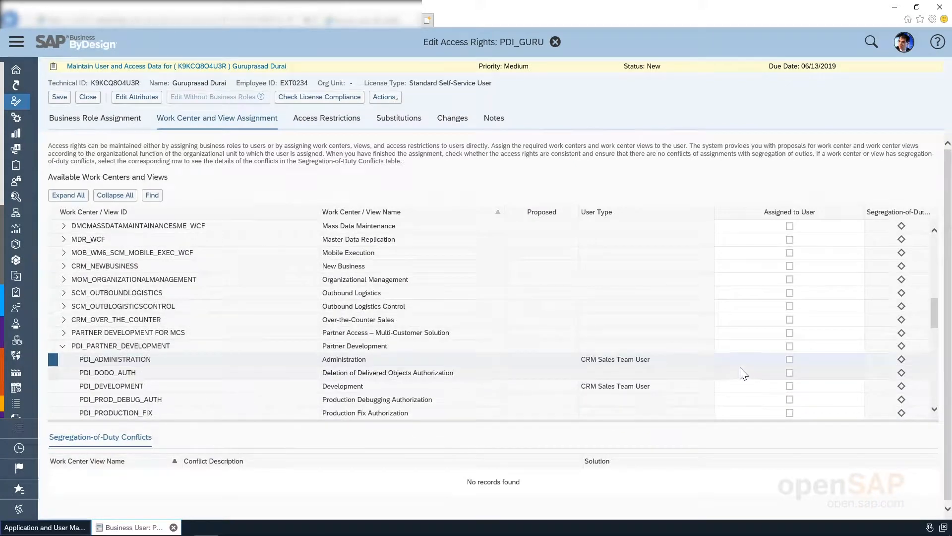
scroll(782, 365, down, 1)
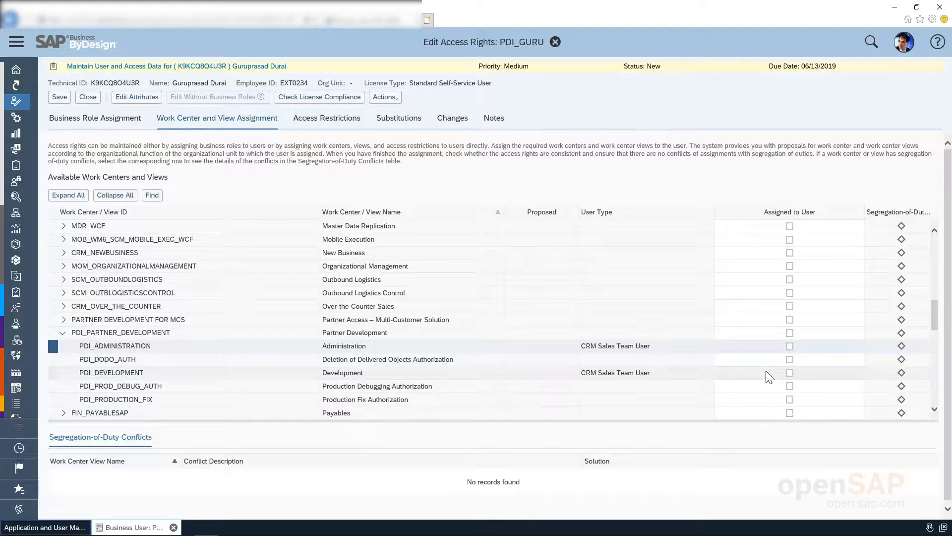
Step: Tick Assigned to User for PDI_PARTNER_DEVELOPMENT, save and confirm, then close to Business Users
click(791, 335)
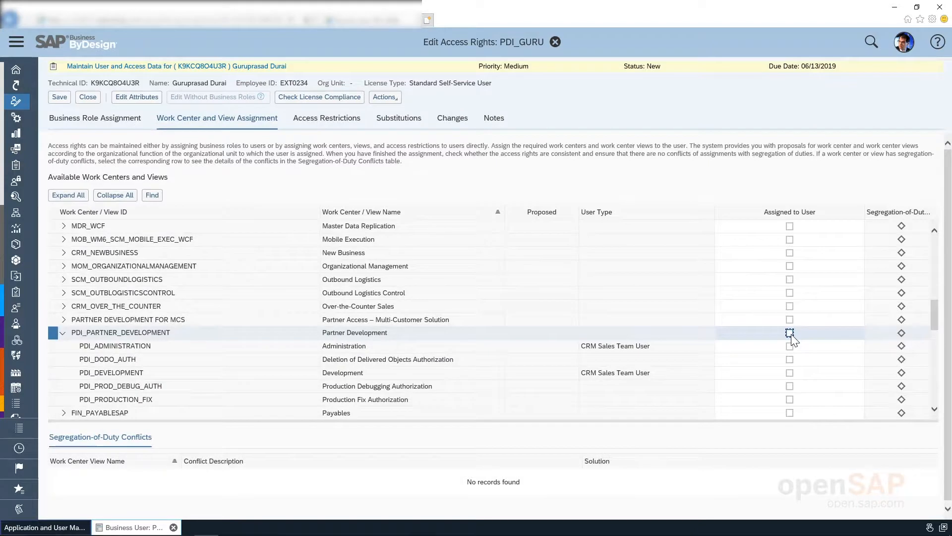
click(791, 335)
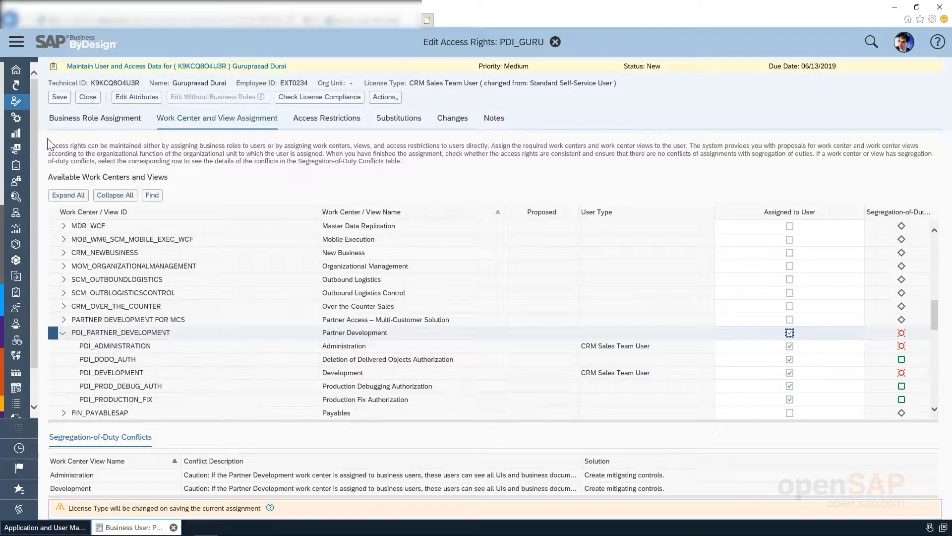
click(59, 97)
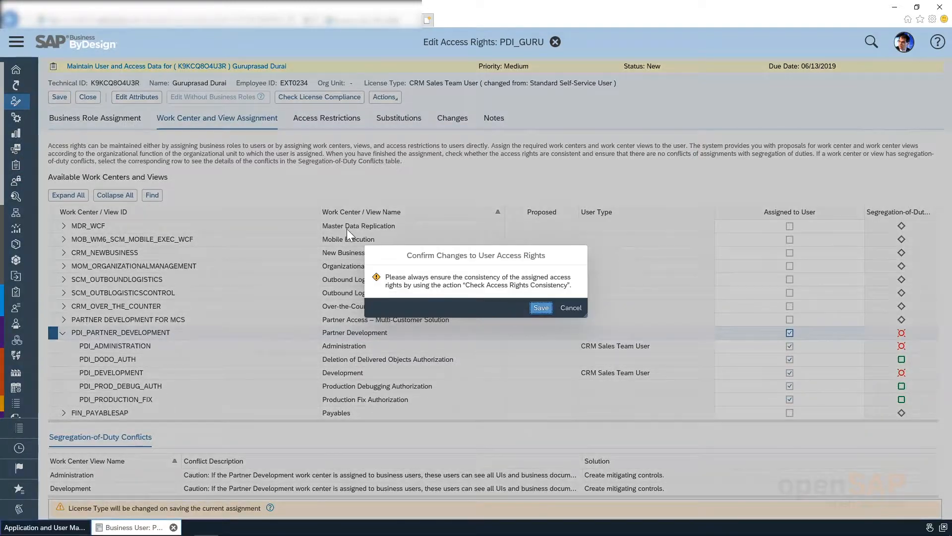
click(540, 308)
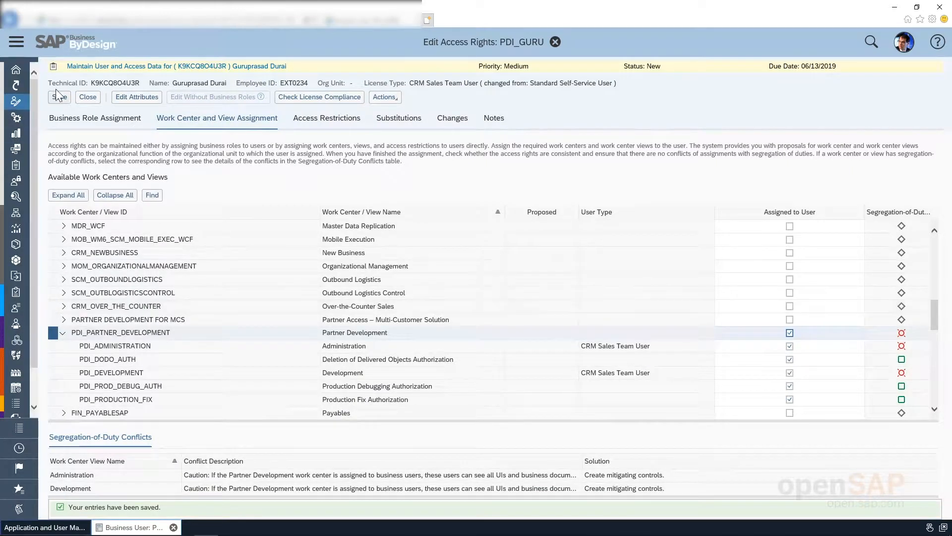
click(88, 98)
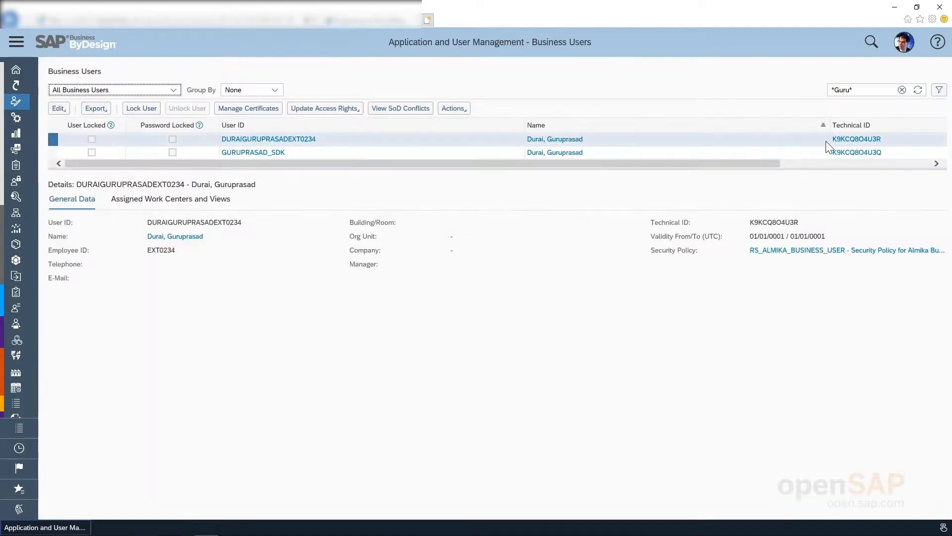
Step: Refresh the user list to check PDI_GURU, then log off and confirm
click(919, 90)
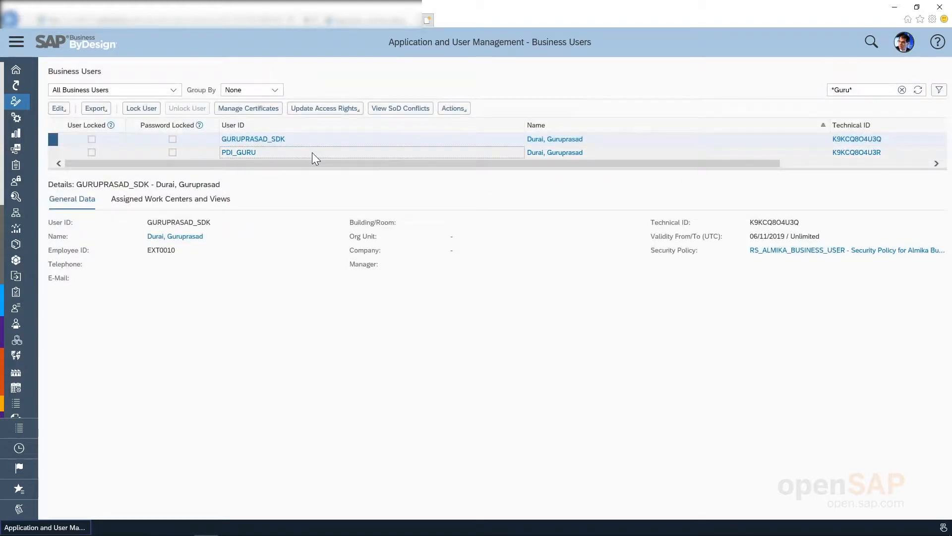
click(284, 155)
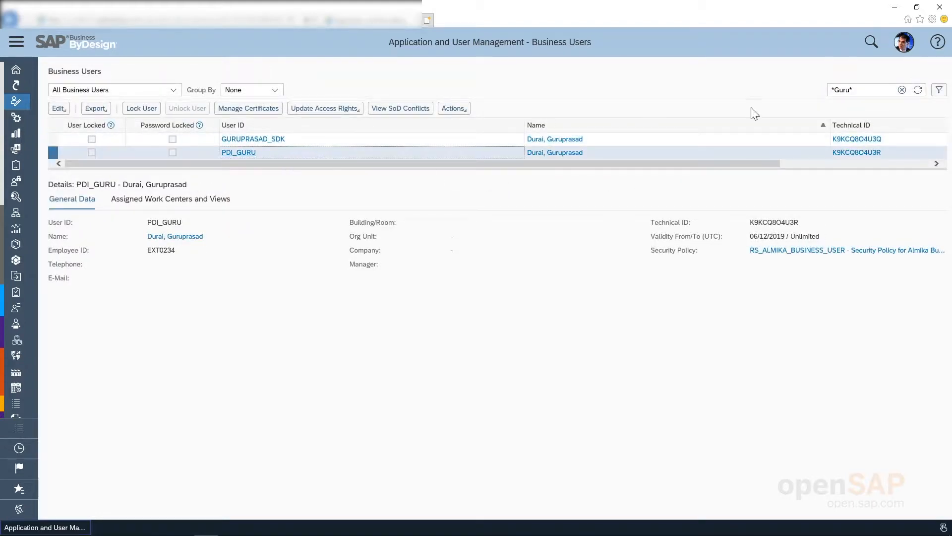
click(908, 45)
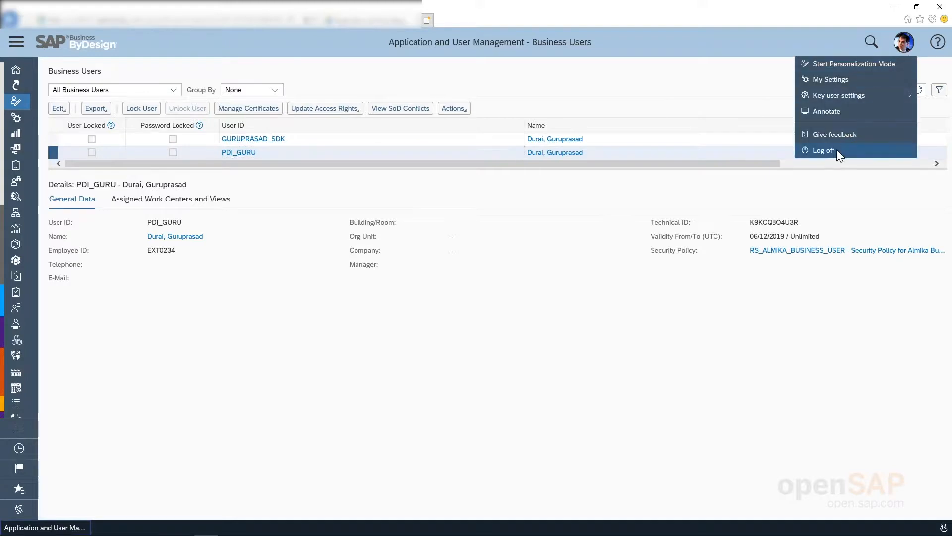
click(837, 150)
click(665, 307)
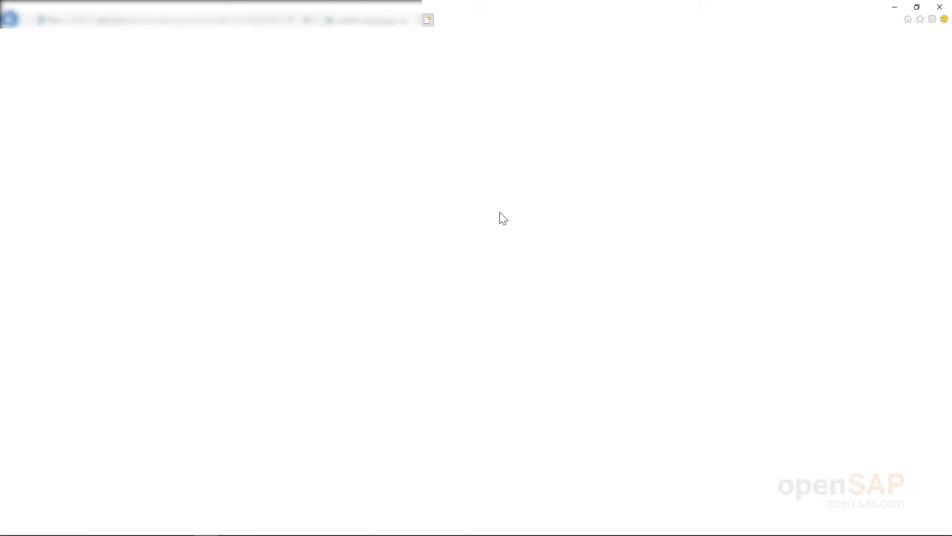
Step: Log on as PDI_GURU with the initial password, correcting a typo in the user ID
text(PDI)
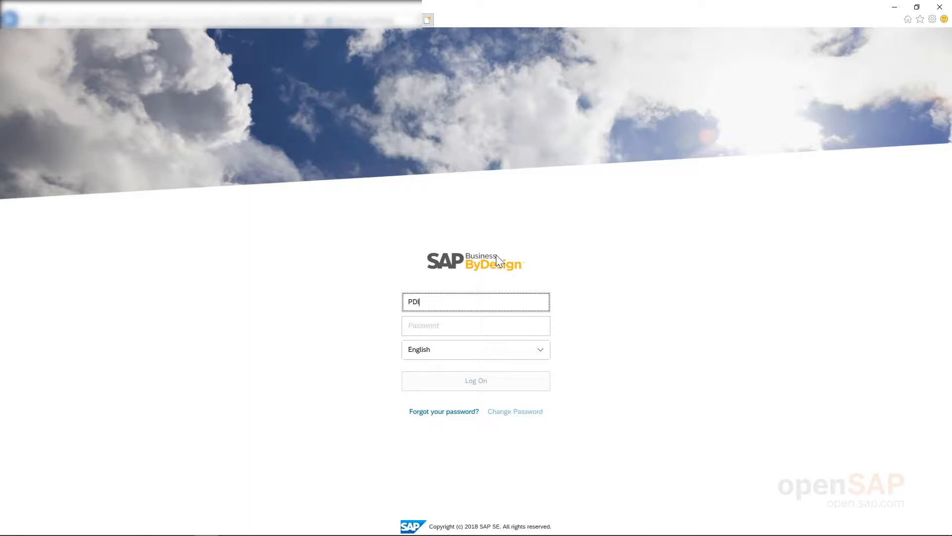
text(G)_GURU)
key(Tab)
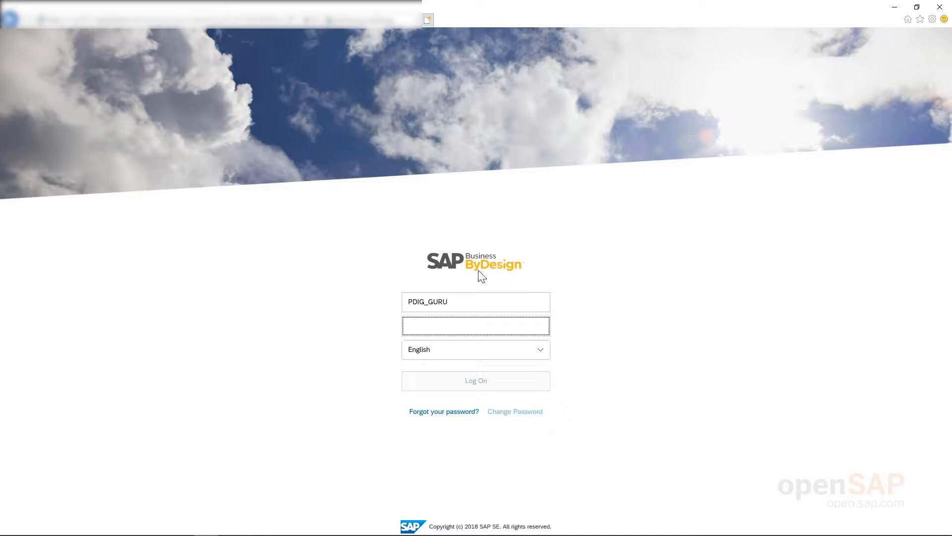
click(425, 300)
key(BackSpace)
key(Tab)
text(••••••••••)
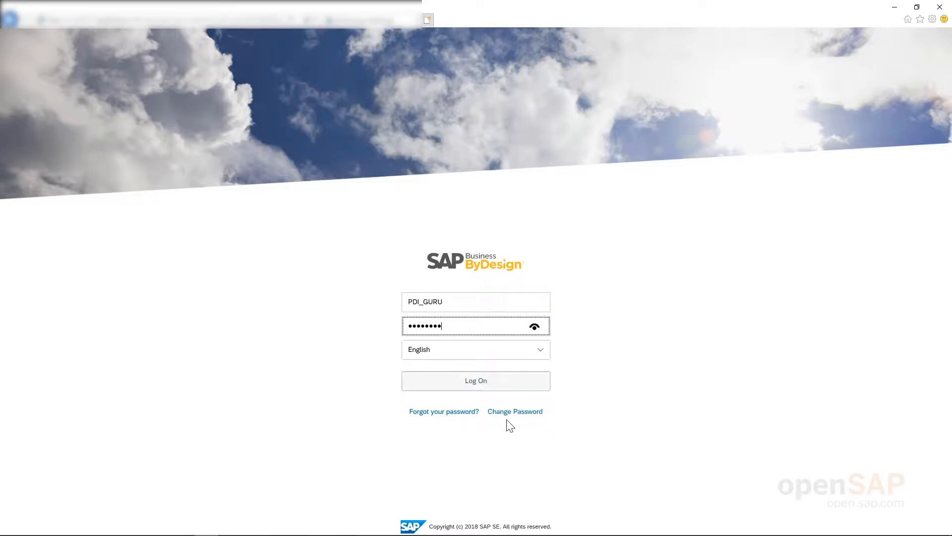
key(Return)
Step: Replace the initial password with a new one, acknowledge the change, and continue to the launchpad
text(••••••••••)
key(Tab)
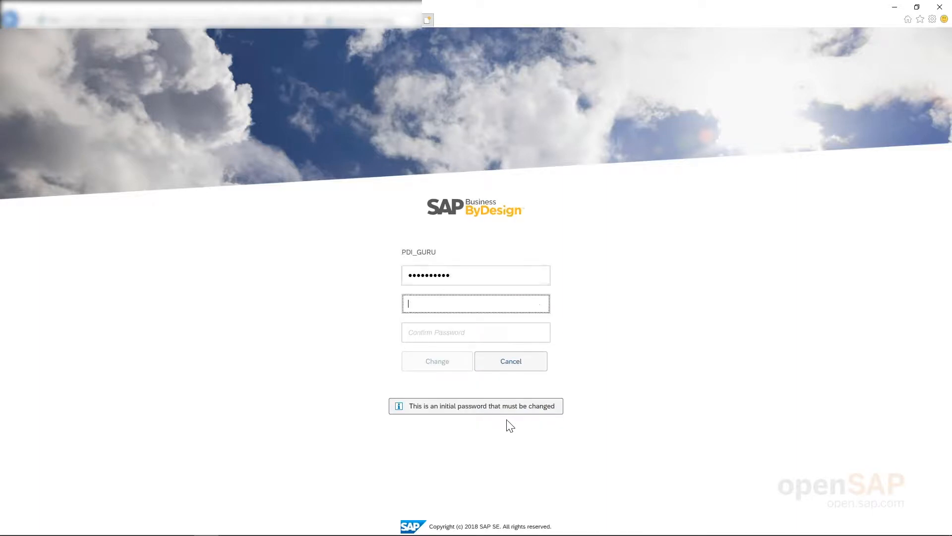
text(••••••••)
key(Tab)
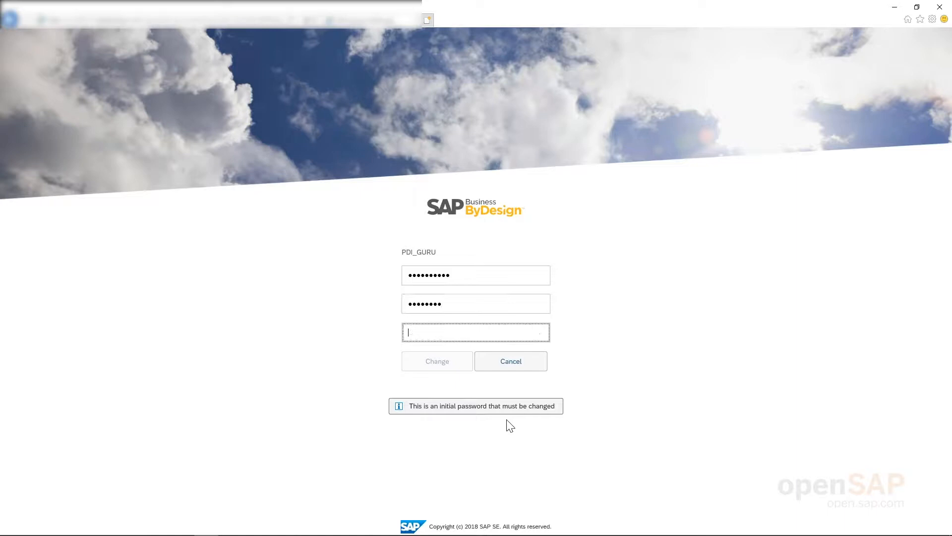
text(••••••••)
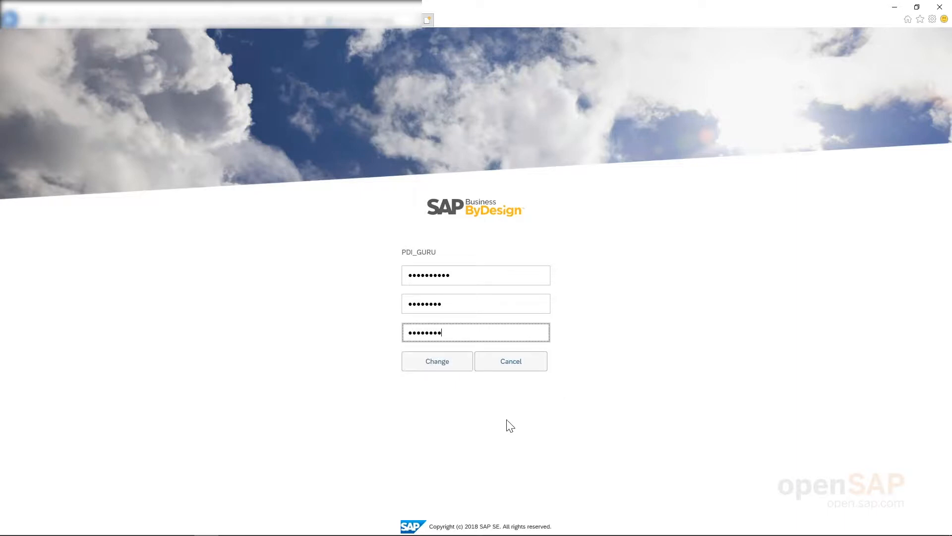
key(Return)
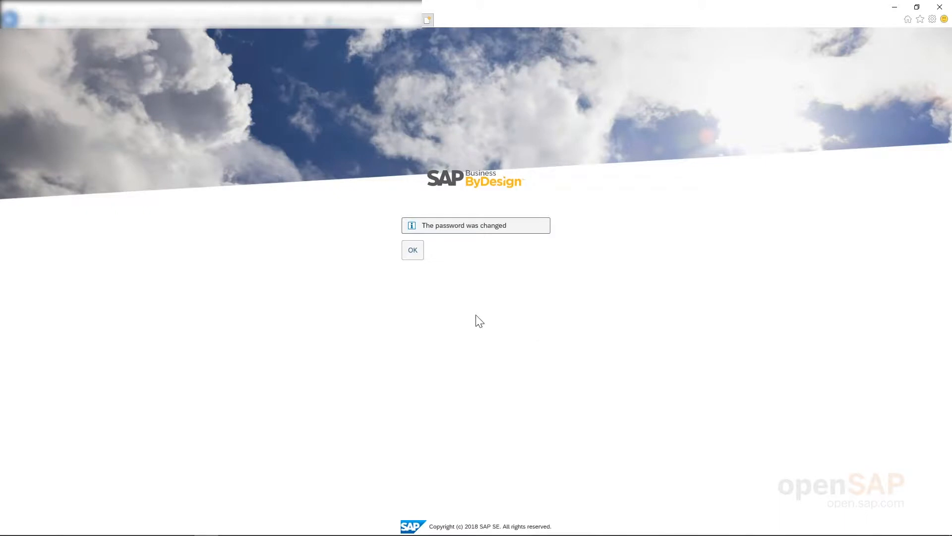
click(413, 253)
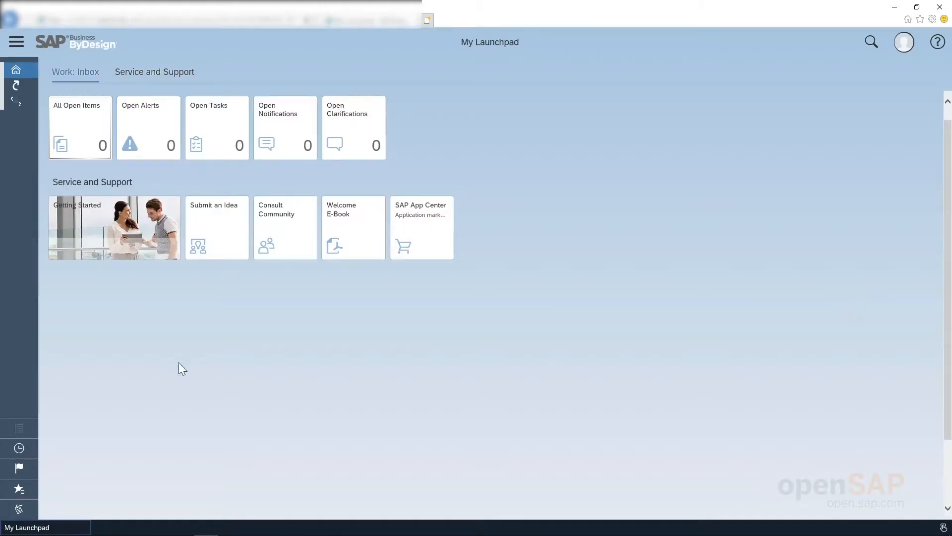
click(161, 21)
click(192, 40)
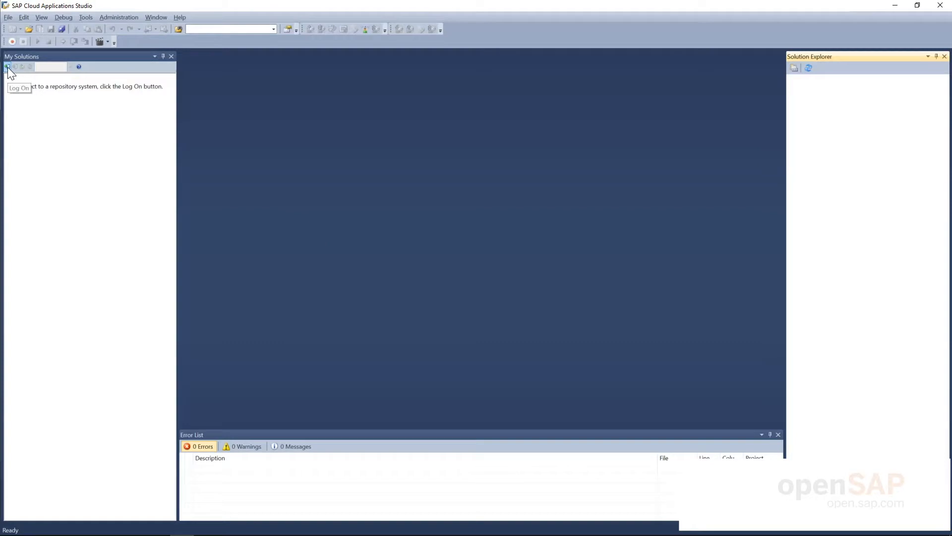
Step: In the repository log-on, pick the second saved system connection and save the settings
click(8, 67)
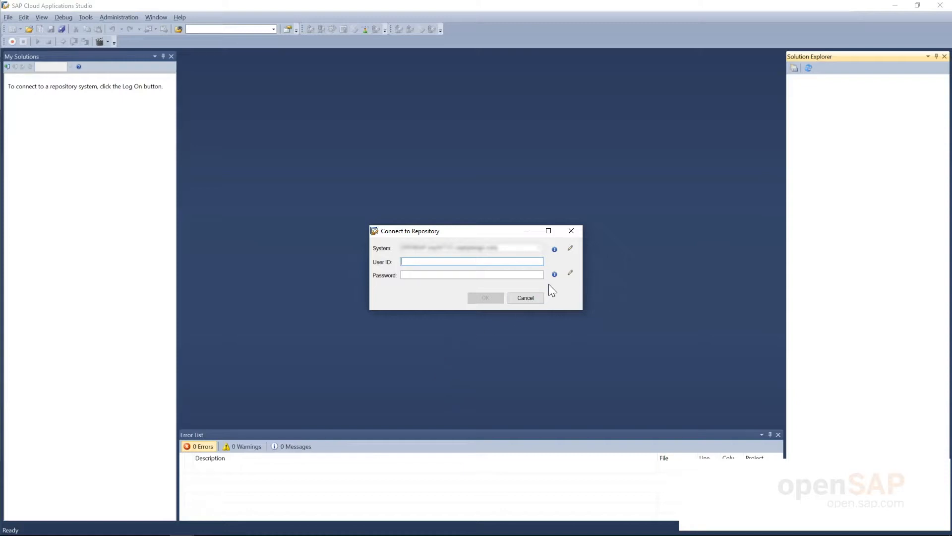
click(571, 249)
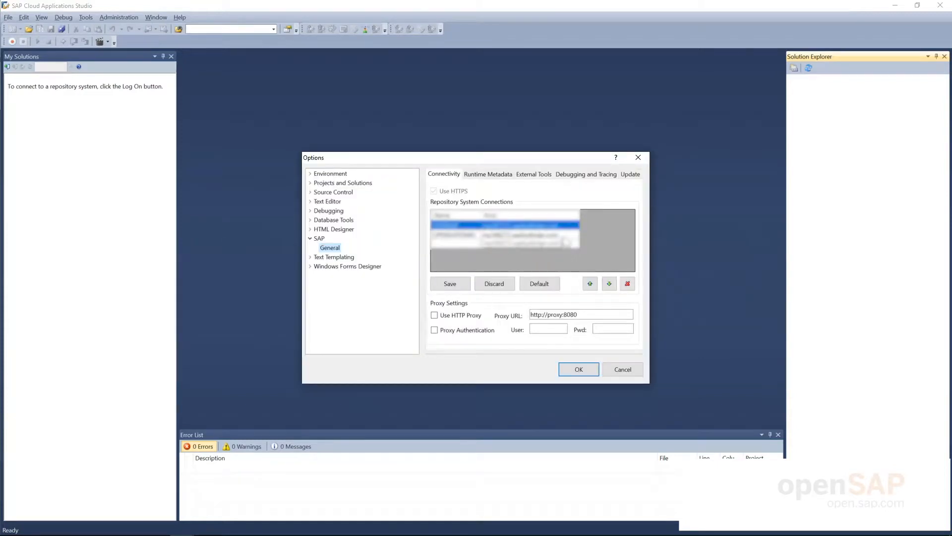
click(566, 236)
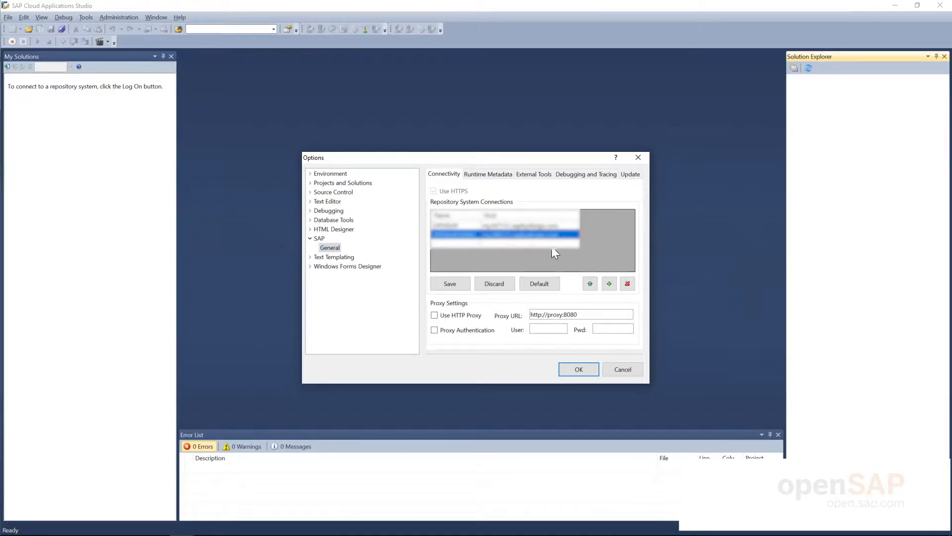
click(453, 283)
click(569, 370)
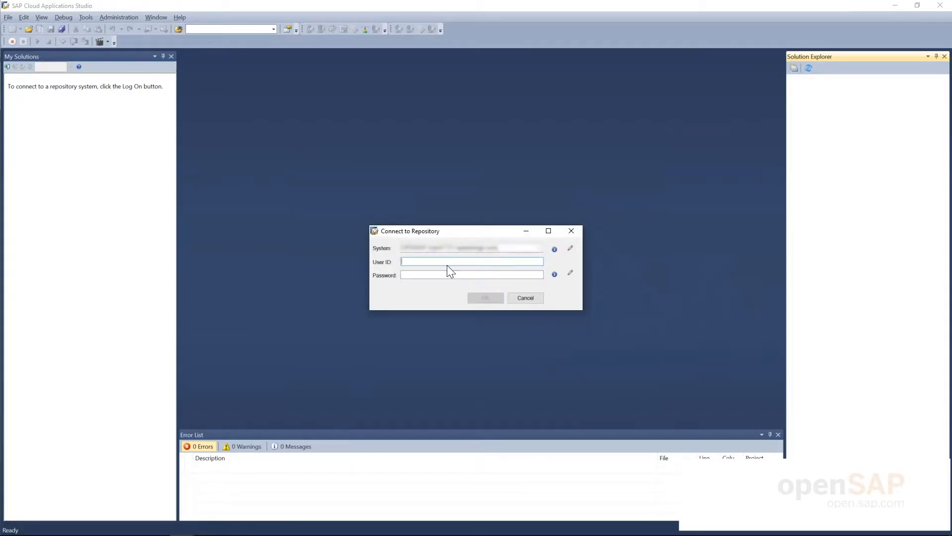
Step: Log on to the repository with the suggested developer user ID and its password
text(PDI_GURU)
key(Down)
key(Return)
key(Tab)
text(*******)
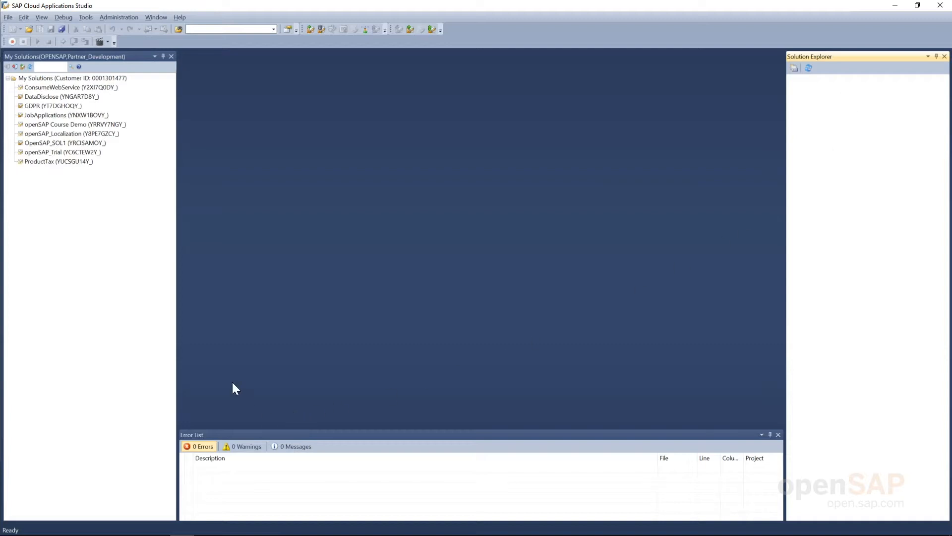
click(44, 18)
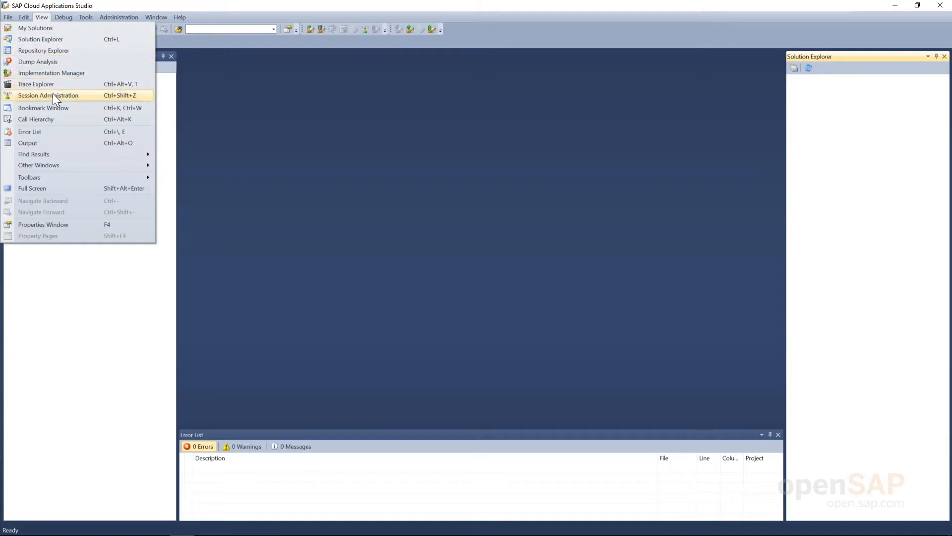
click(61, 50)
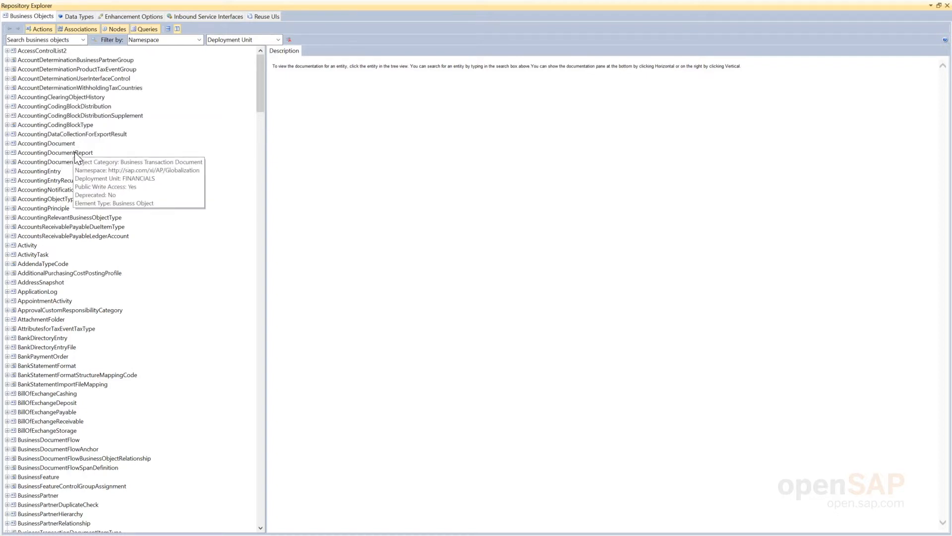
click(947, 6)
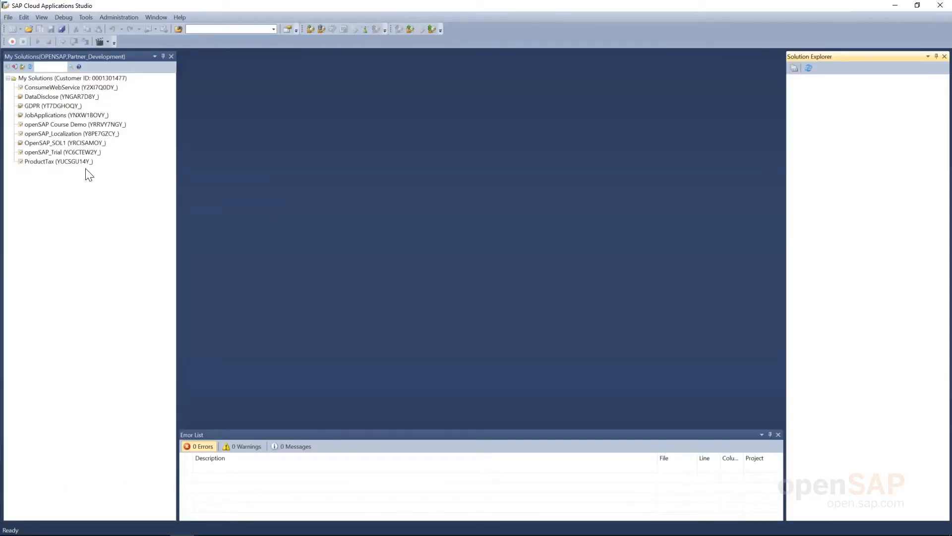
Step: Start a new solution under My Solutions with openSAPCourse as its description
right_click(67, 77)
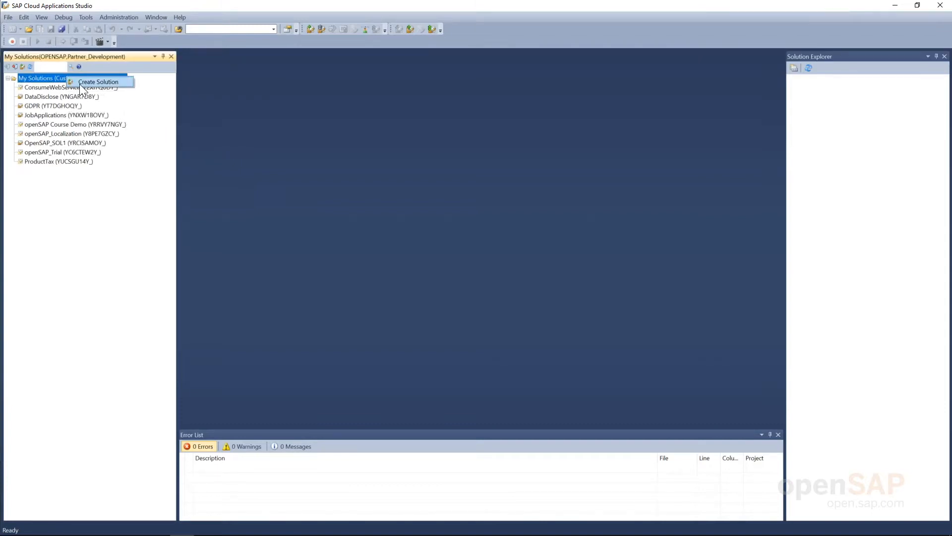
click(80, 85)
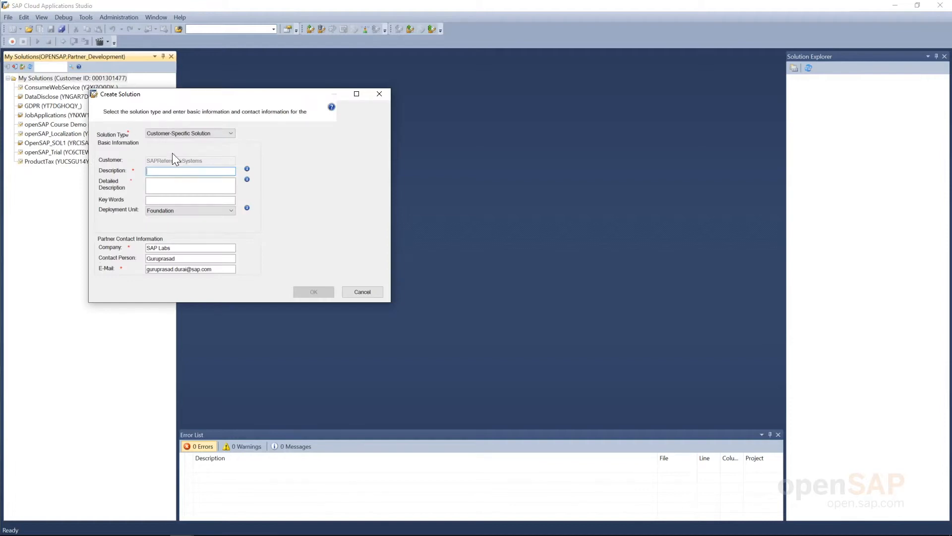
text(openSApCourse)
Step: Copy openSAPCourse into Detailed Description and Key Words, then confirm the new solution
drag(192, 171, 128, 177)
key(ctrl+c)
click(173, 185)
key(ctrl+v)
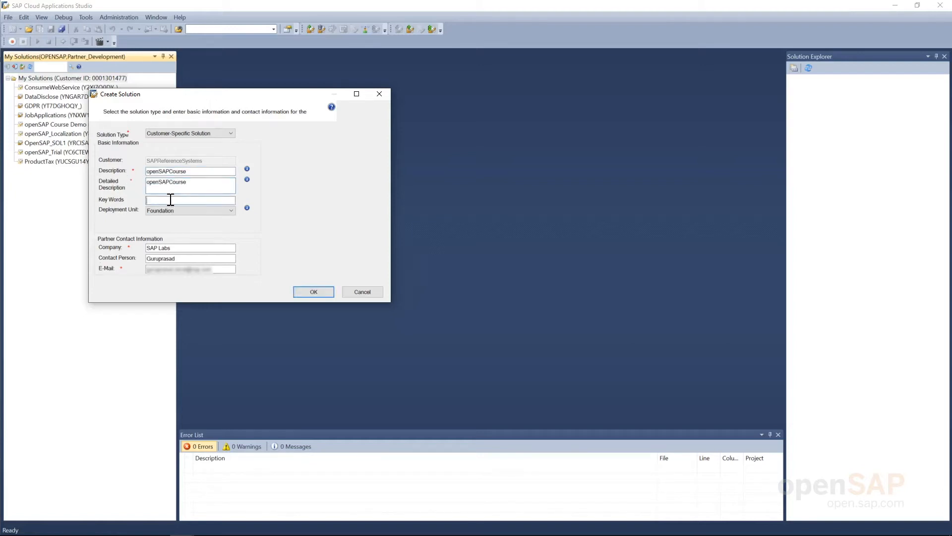
click(171, 200)
key(ctrl+v)
click(298, 293)
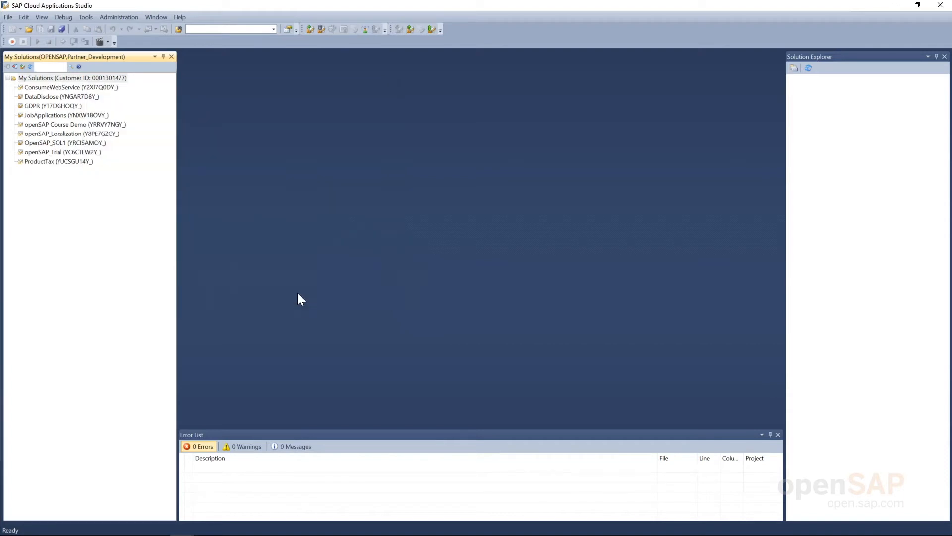